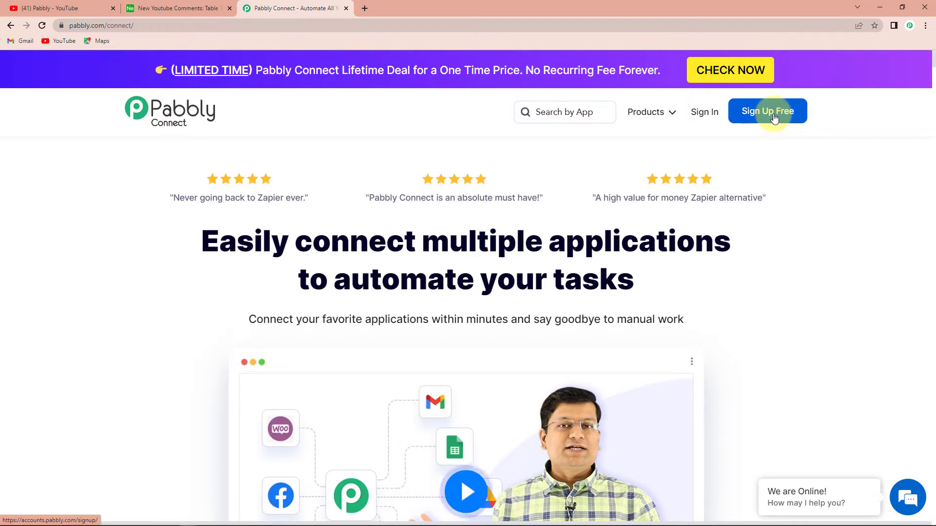
# Sign in to the Pabbly account and open the Pabbly Connect dashboard.
pyautogui.click(704, 114)
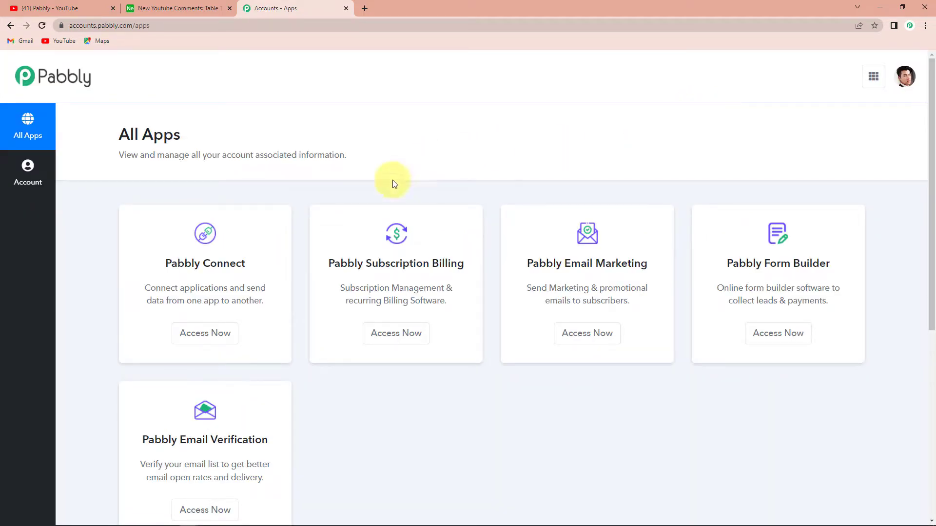
pyautogui.click(214, 333)
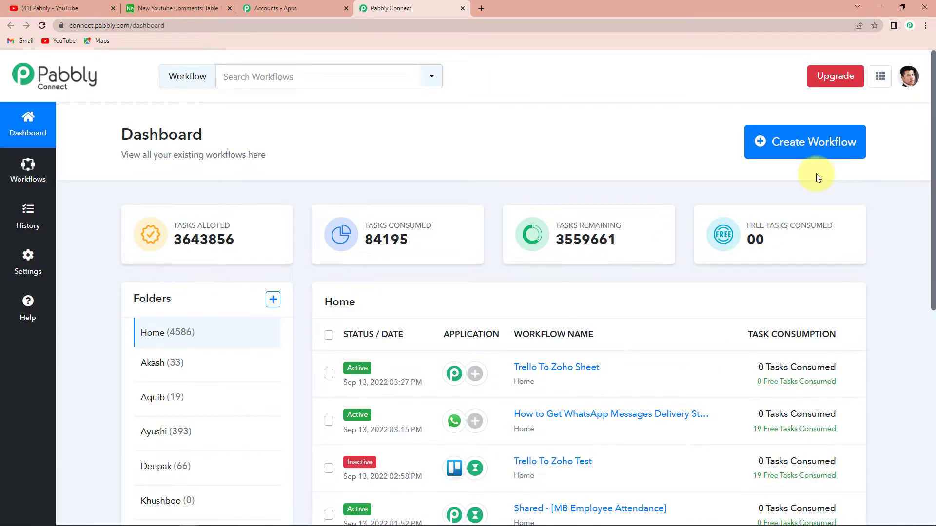
# Create a new workflow named "Youtube Airtable Integration".
pyautogui.click(813, 147)
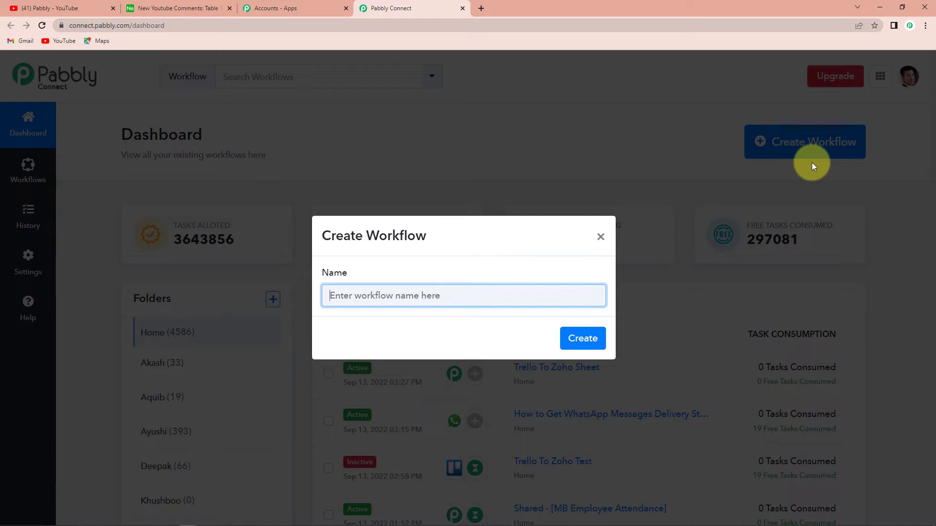
pyautogui.click(581, 289)
pyautogui.write('Y')
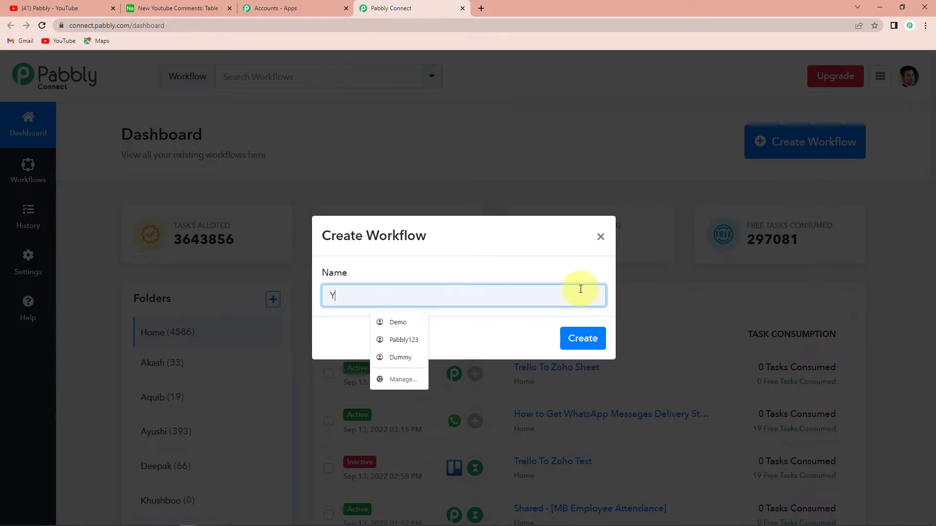
pyautogui.write('outube Air')
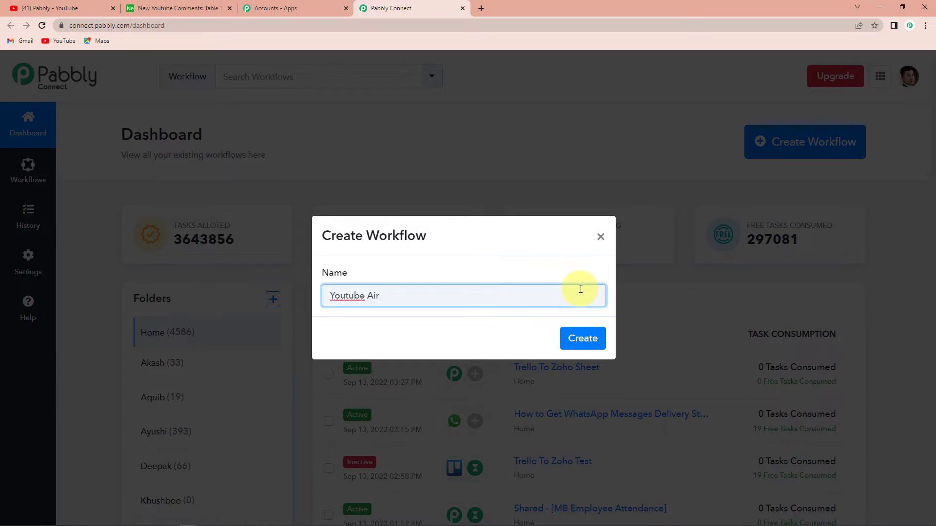
pyautogui.write('table Integration')
pyautogui.click(583, 340)
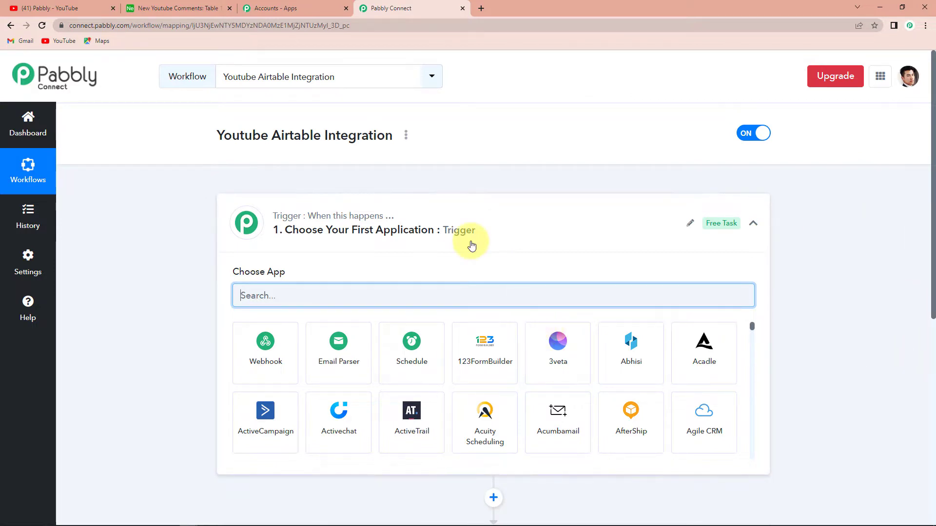
# Set the workflow's trigger to the YouTube app with the event New Comment on a Video.
pyautogui.scroll(-5, 471, 245)
pyautogui.scroll(4, 472, 245)
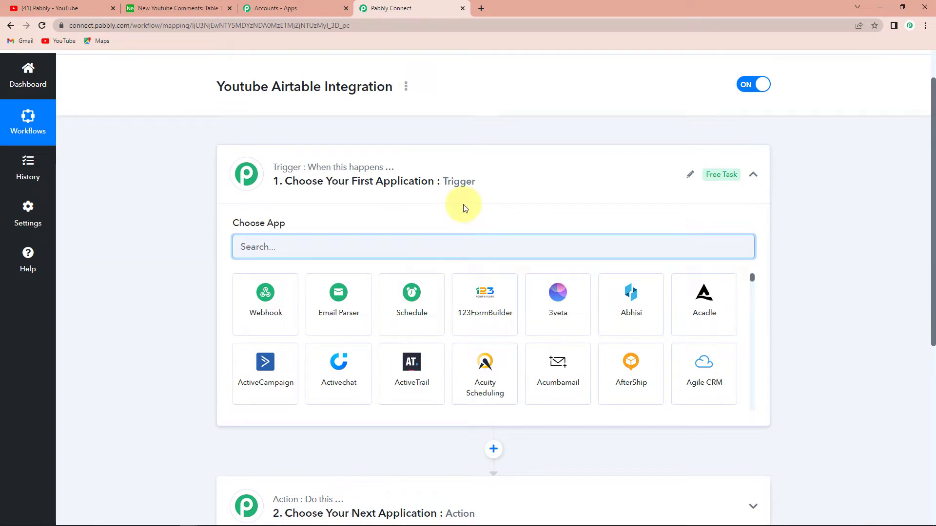
pyautogui.scroll(-2, 463, 207)
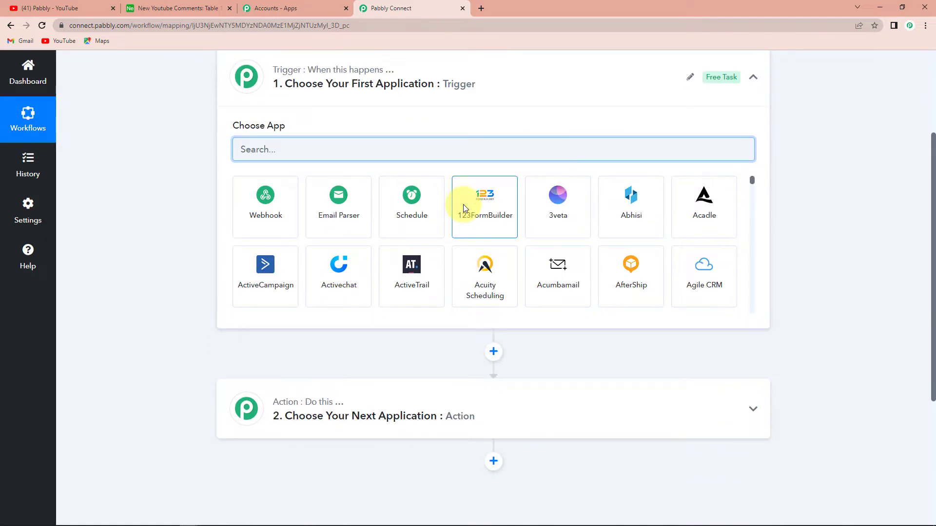
pyautogui.scroll(3, 463, 203)
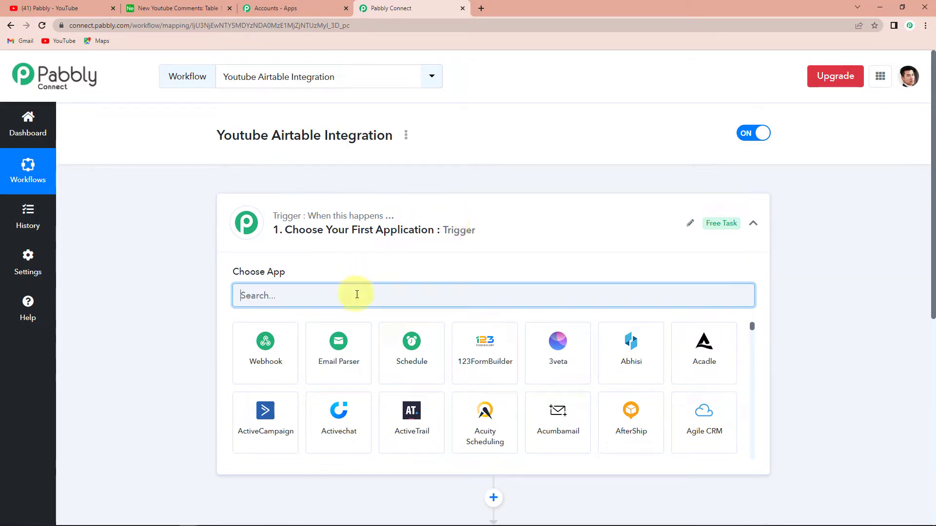
pyautogui.write('youtube')
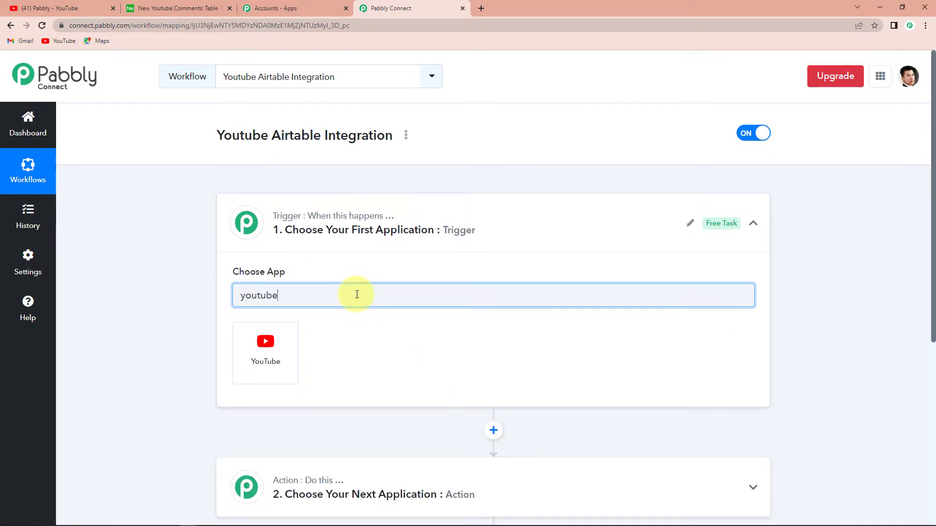
pyautogui.click(286, 360)
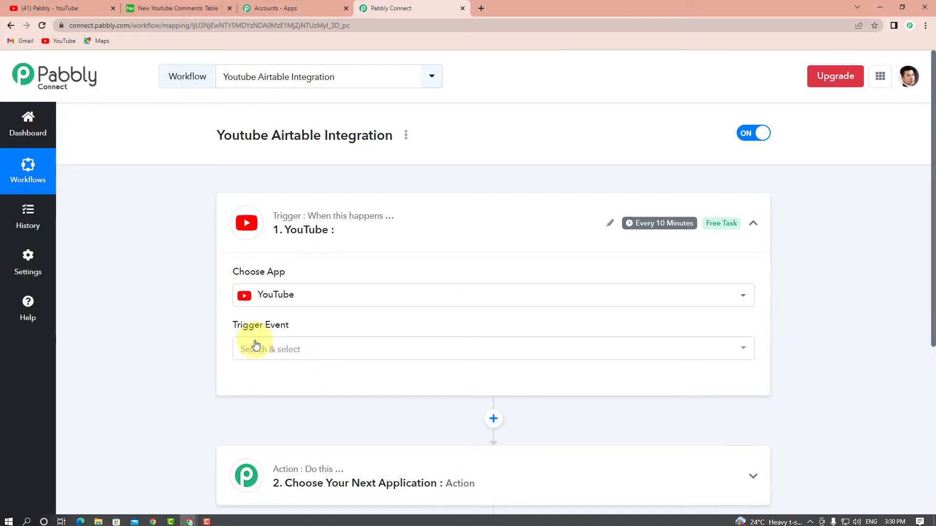
pyautogui.moveTo(248, 329)
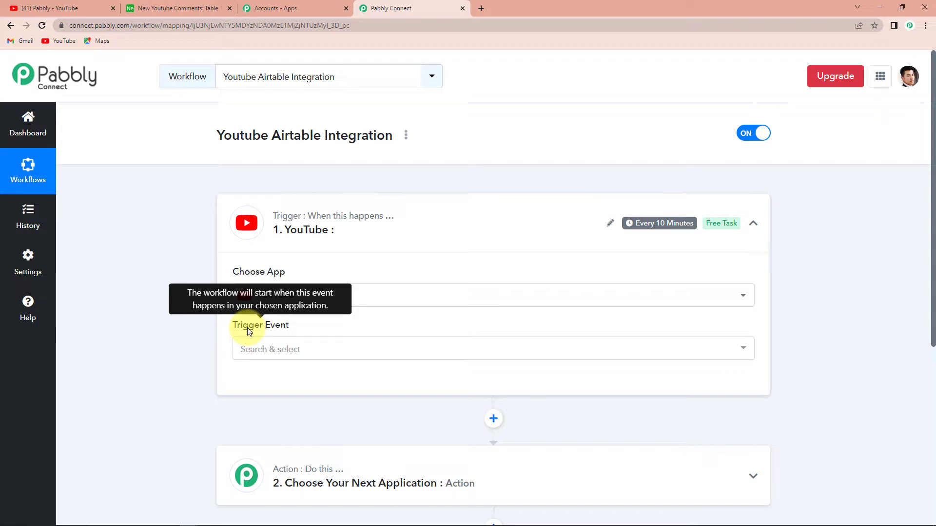
pyautogui.click(248, 351)
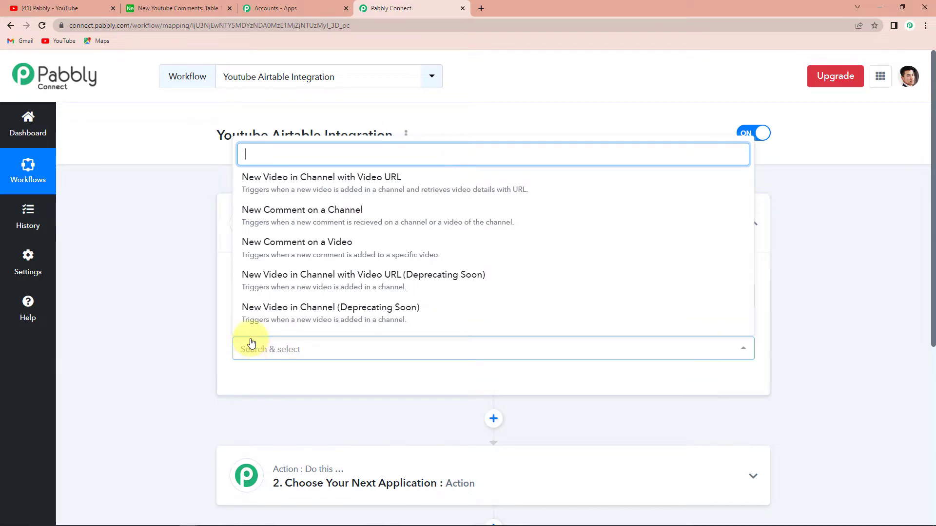
pyautogui.click(329, 250)
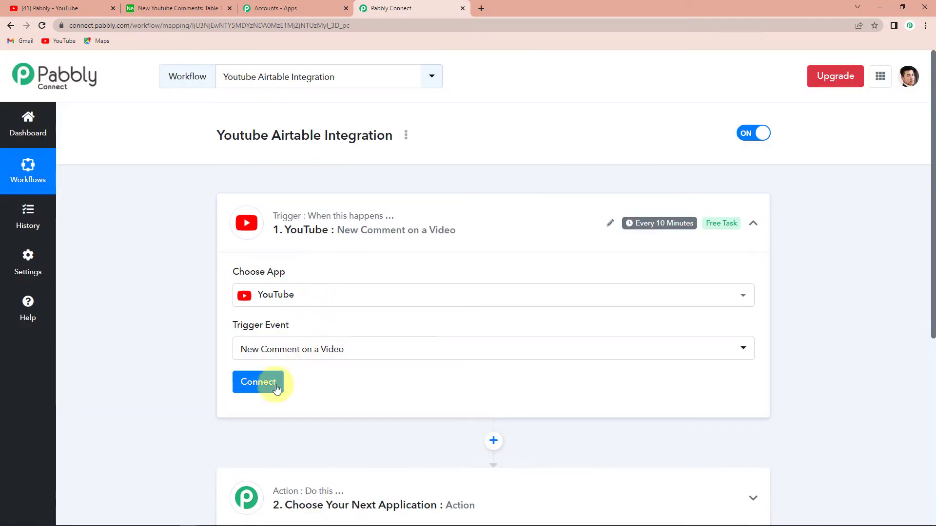
# Add a new YouTube connection to the trigger and authorize it with the Pabbly Google account.
pyautogui.click(276, 385)
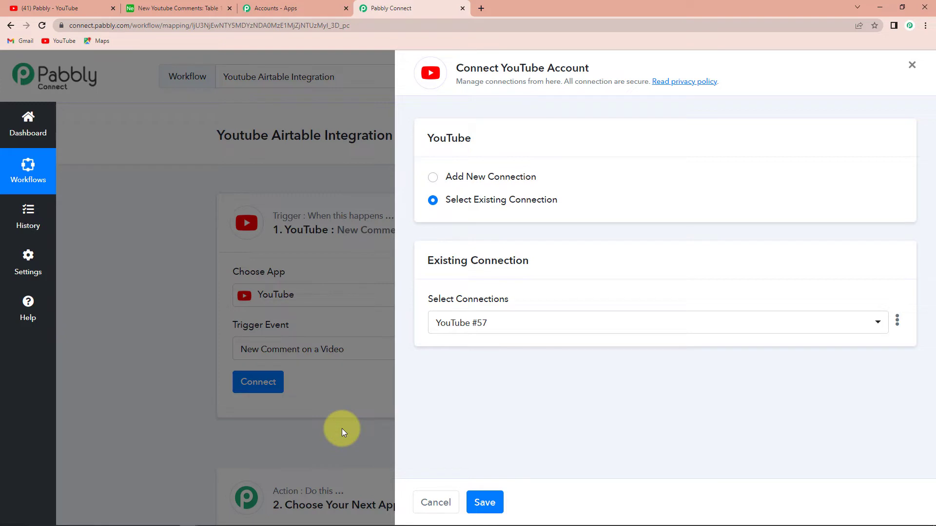
pyautogui.click(432, 177)
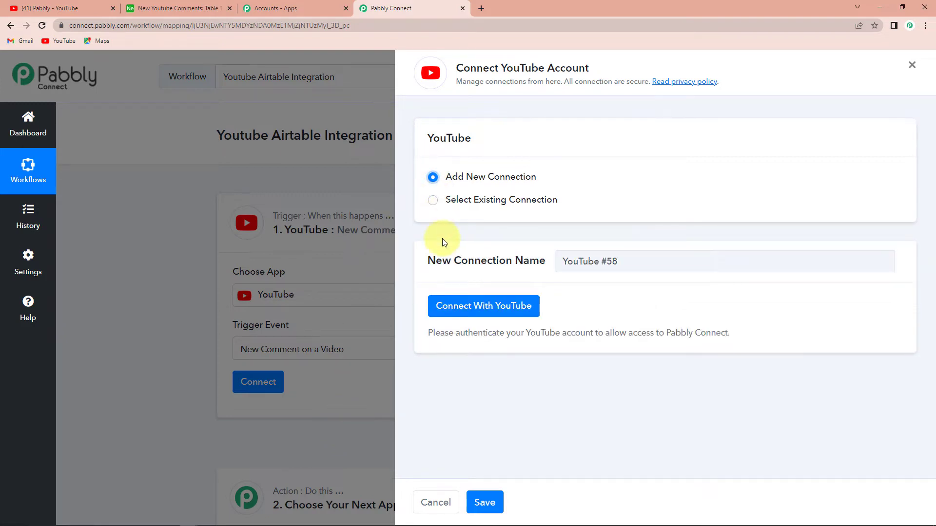
pyautogui.click(480, 306)
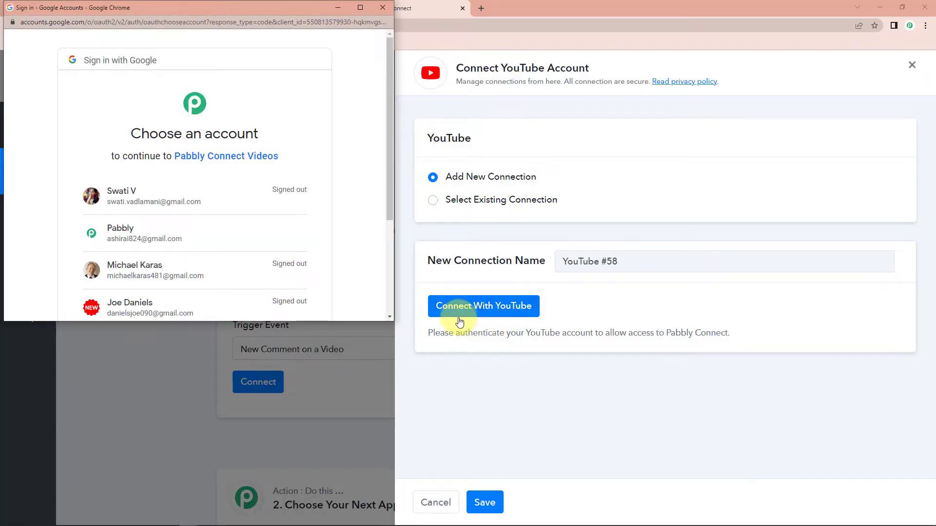
pyautogui.click(281, 244)
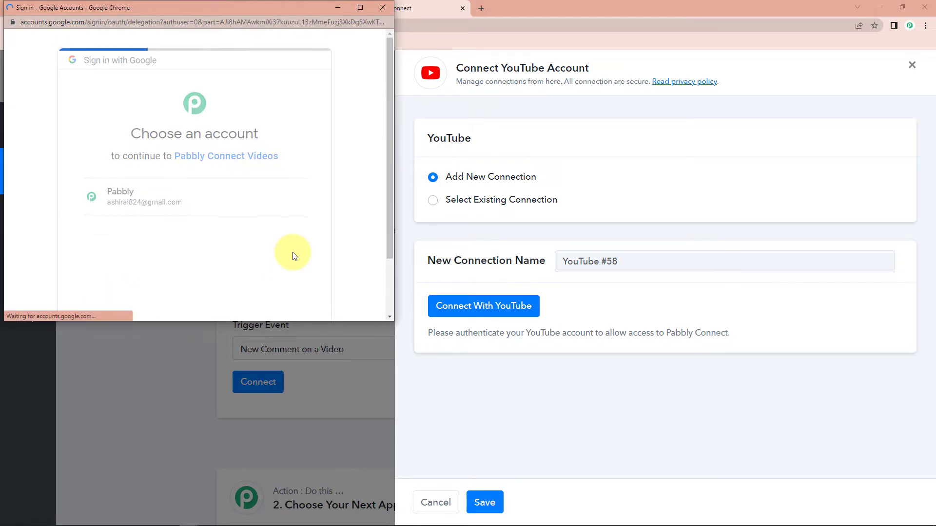
pyautogui.scroll(-5, 291, 254)
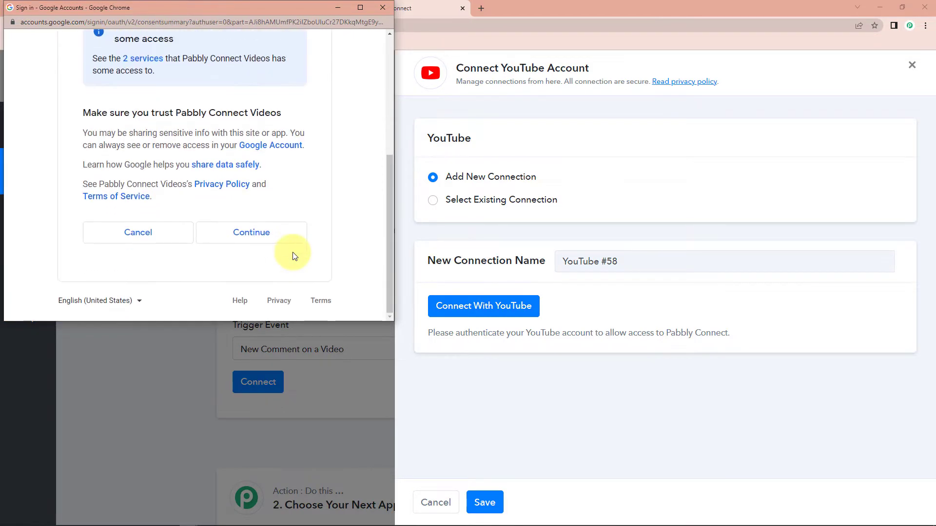
pyautogui.click(259, 240)
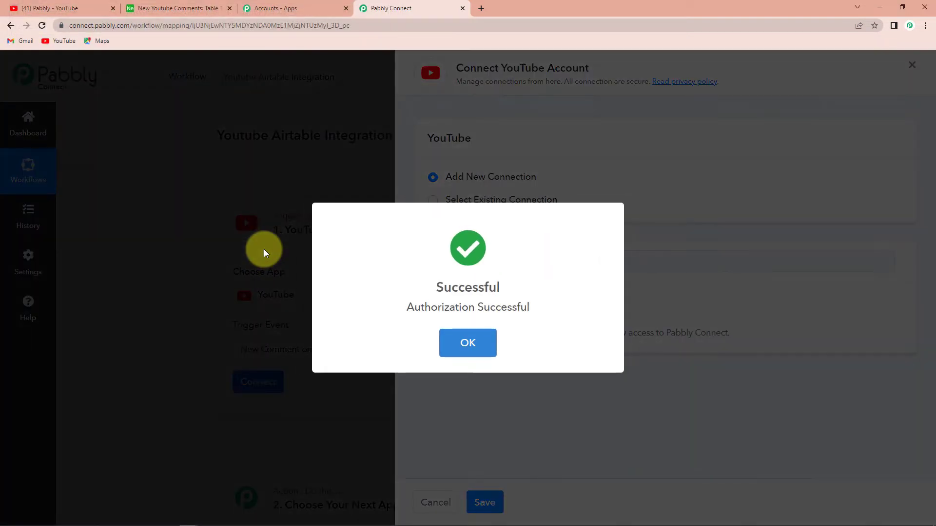
# Choose the Pabbly channel's video Once in a Bluemoon for the trigger, save it and send a test request.
pyautogui.scroll(-4, 285, 271)
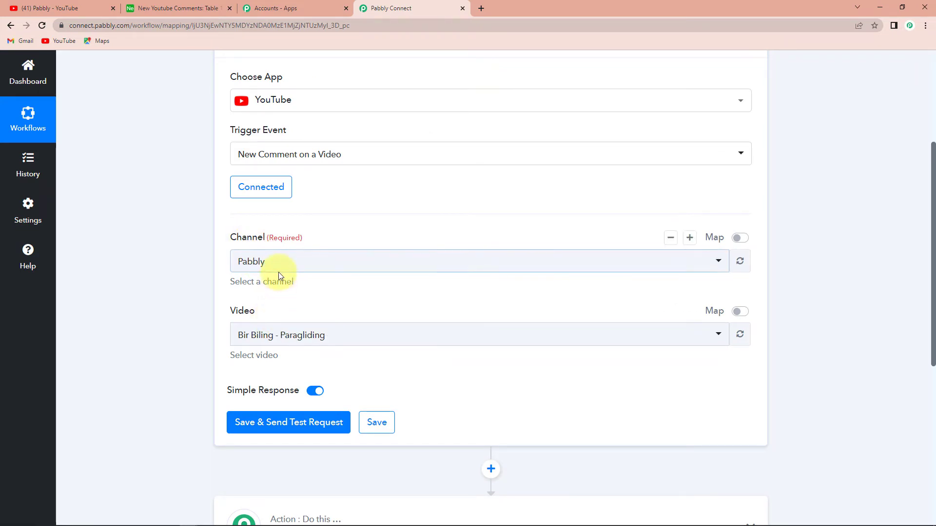
pyautogui.click(49, 6)
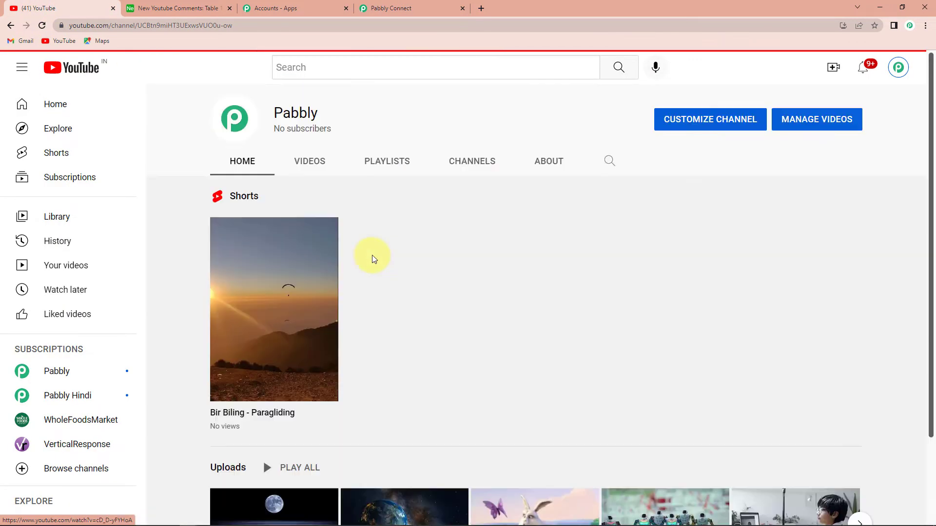
pyautogui.scroll(-2, 381, 366)
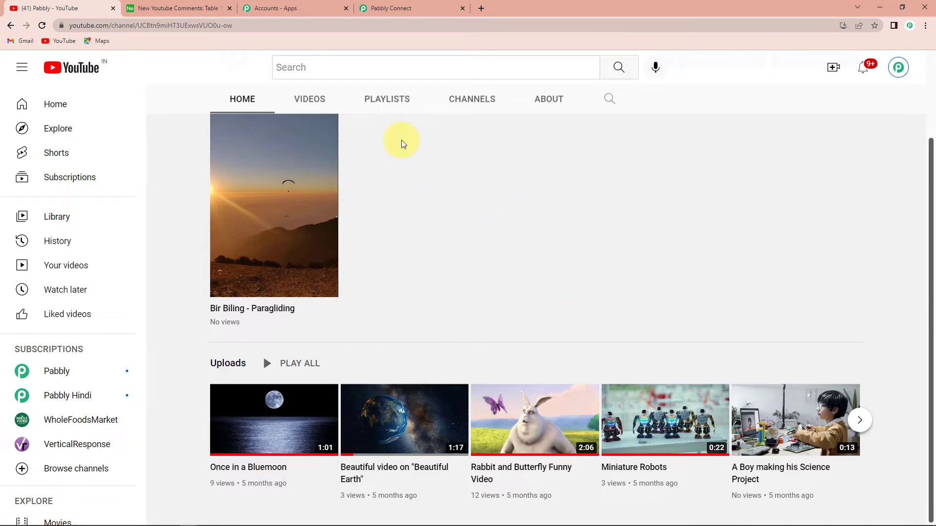
pyautogui.click(404, 10)
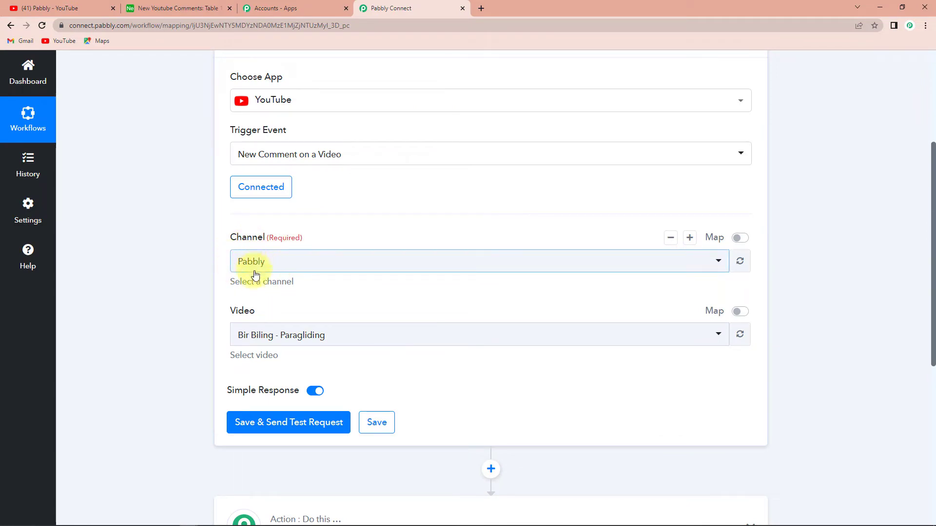
pyautogui.click(335, 340)
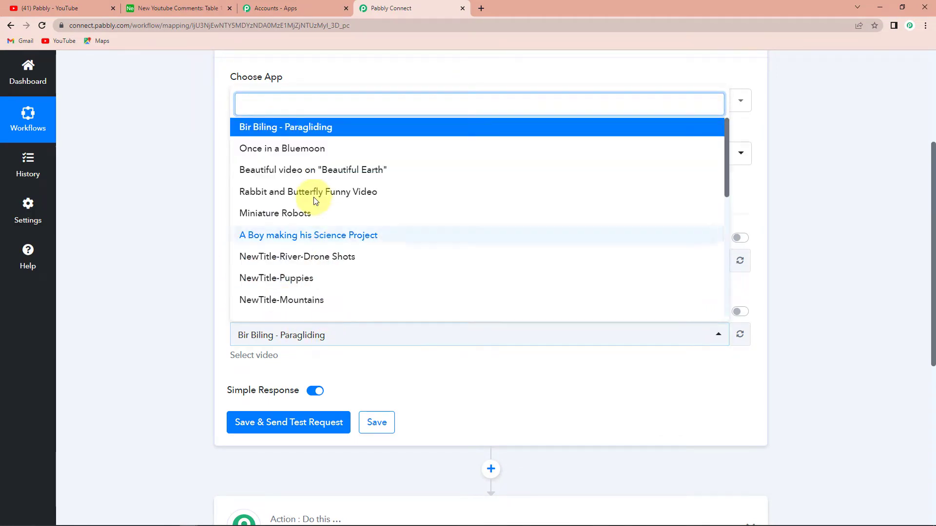
pyautogui.click(306, 150)
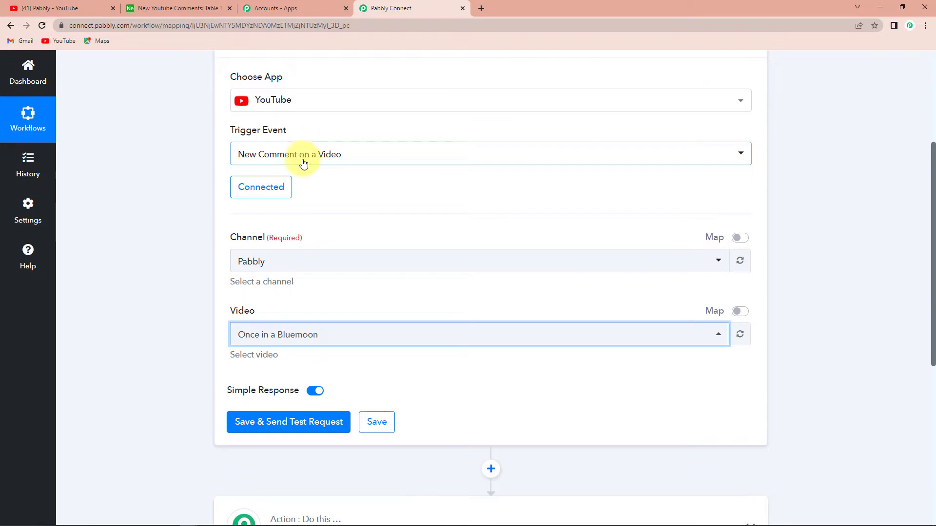
pyautogui.click(264, 429)
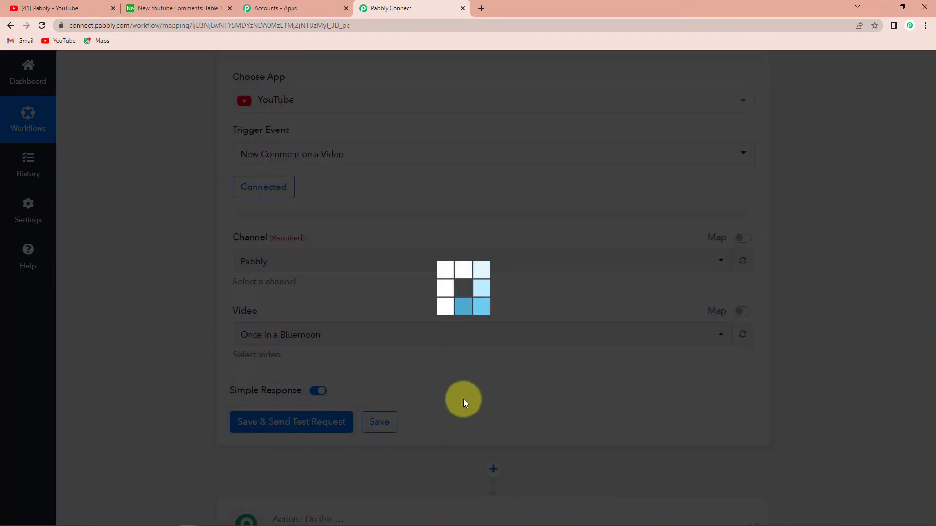
# Compare the comment text in the received trigger response with the comments on the Once in a Bluemoon video on YouTube.
pyautogui.scroll(-3, 463, 399)
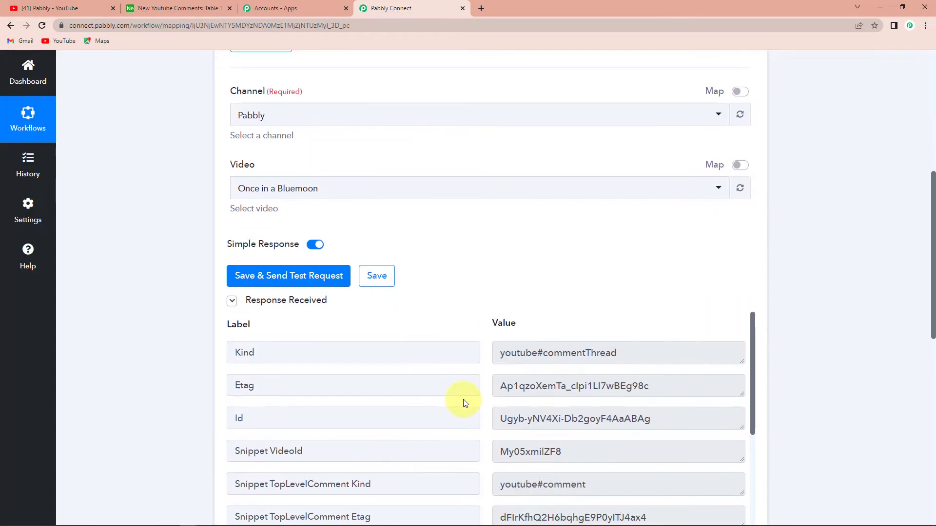
pyautogui.scroll(-2, 463, 399)
pyautogui.scroll(-3, 809, 360)
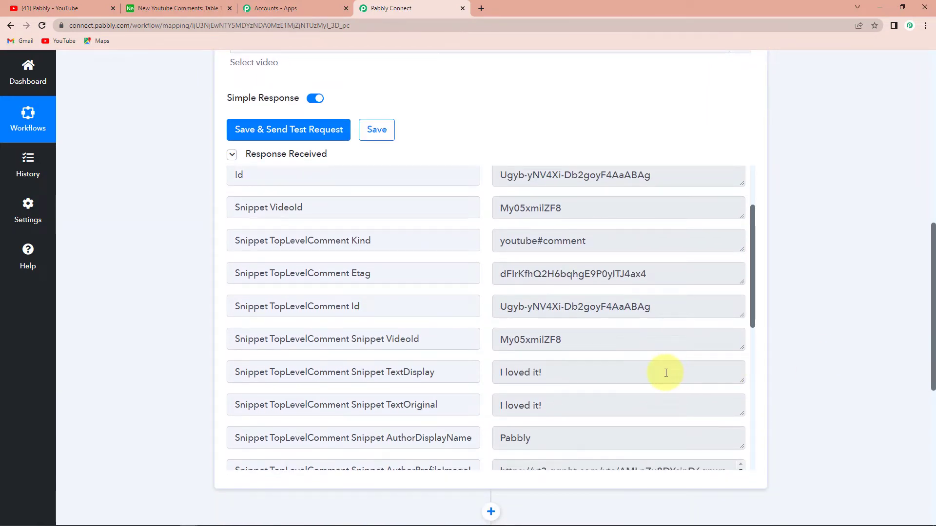
pyautogui.click(84, 8)
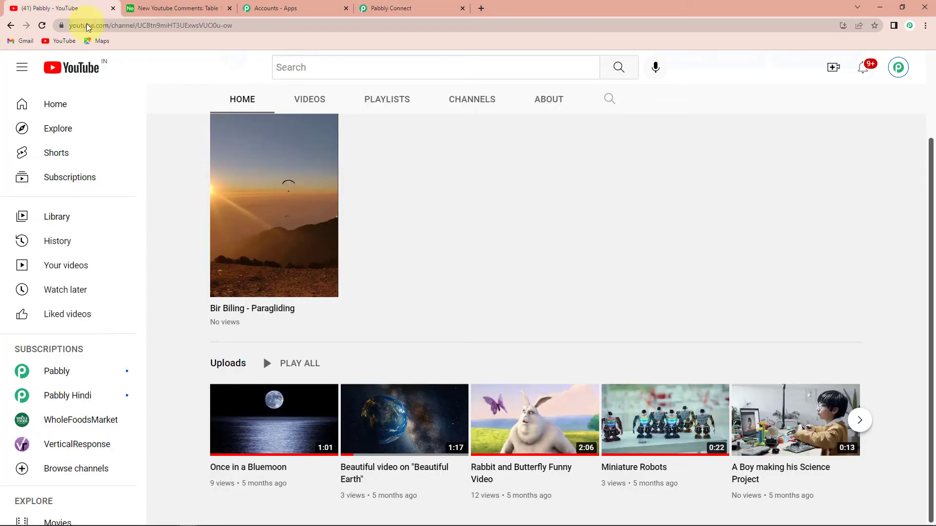
pyautogui.click(312, 436)
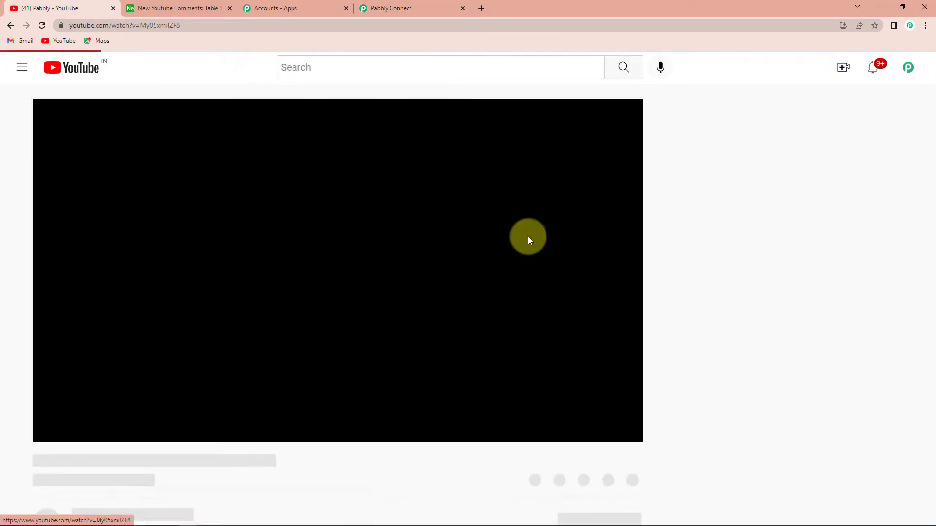
pyautogui.scroll(-5, 328, 317)
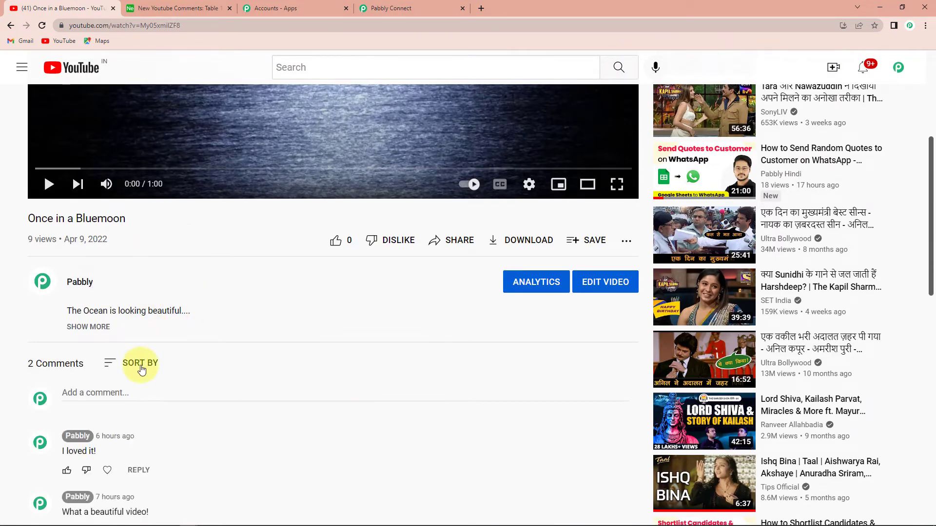
pyautogui.scroll(-2, 142, 369)
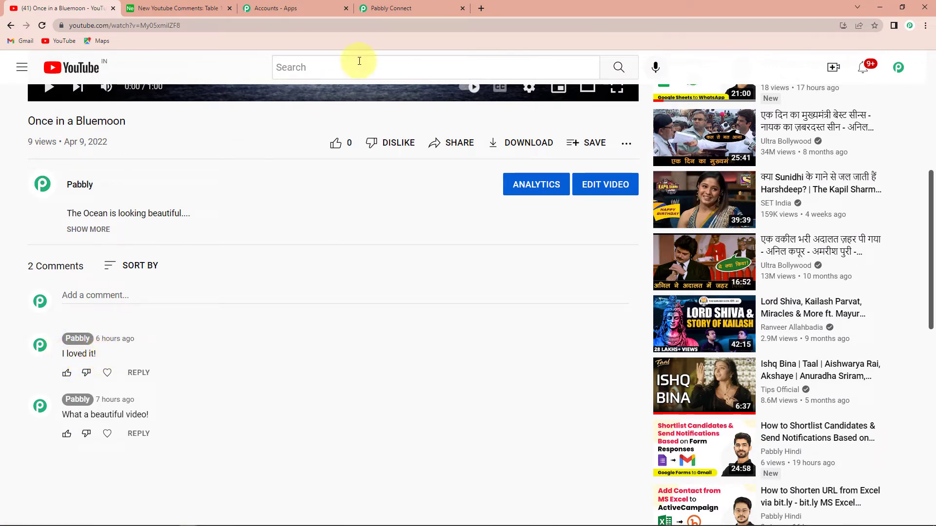
pyautogui.click(393, 10)
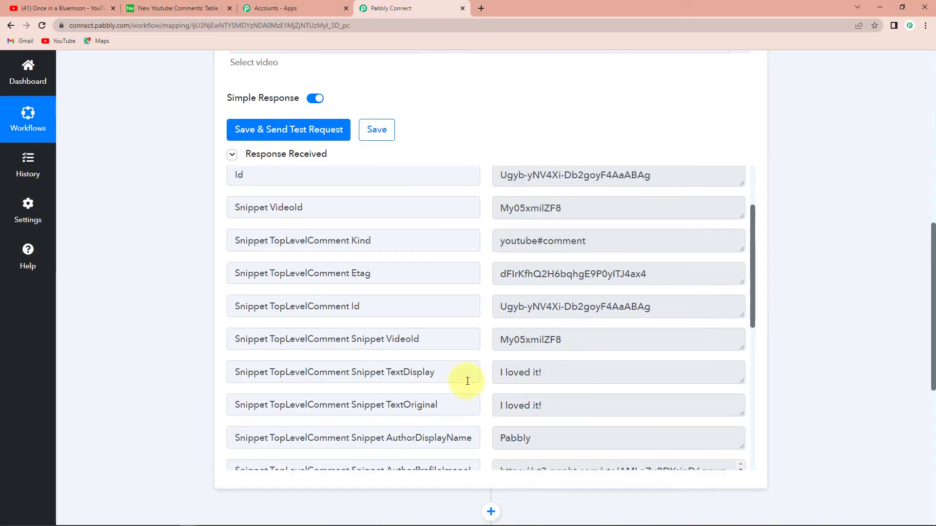
pyautogui.tripleClick(570, 372)
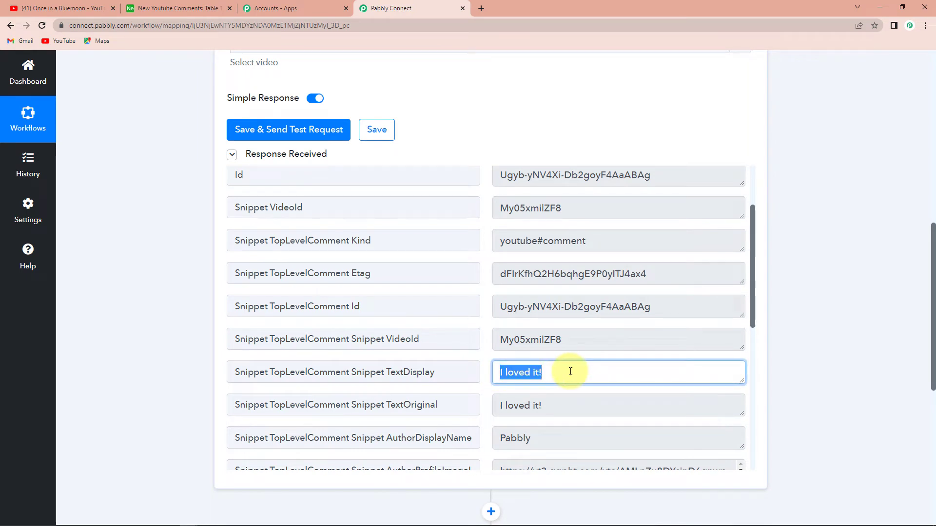
# Switch to YouTube and post the comment "What a wonderful sight. I enjoyed watching this video." on the Once in a Bluemoon video.
pyautogui.click(63, 8)
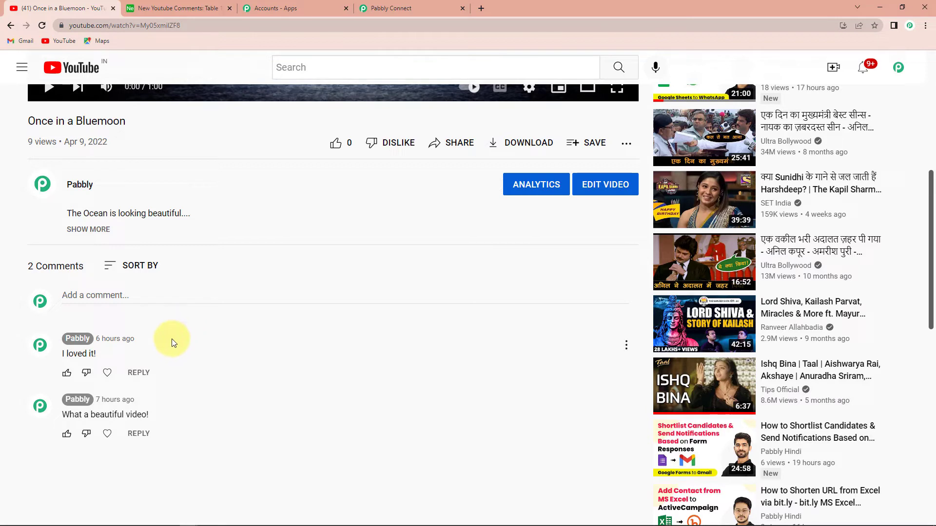
pyautogui.click(115, 292)
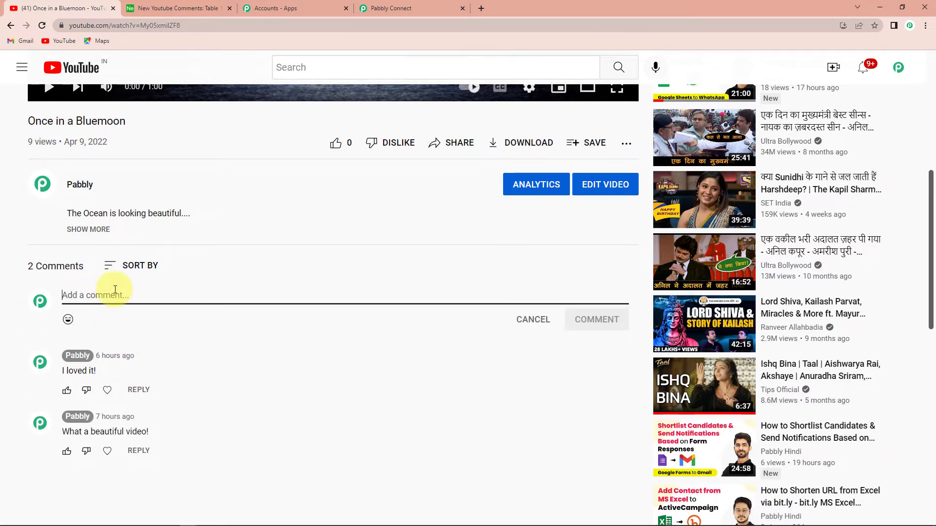
pyautogui.write('What a')
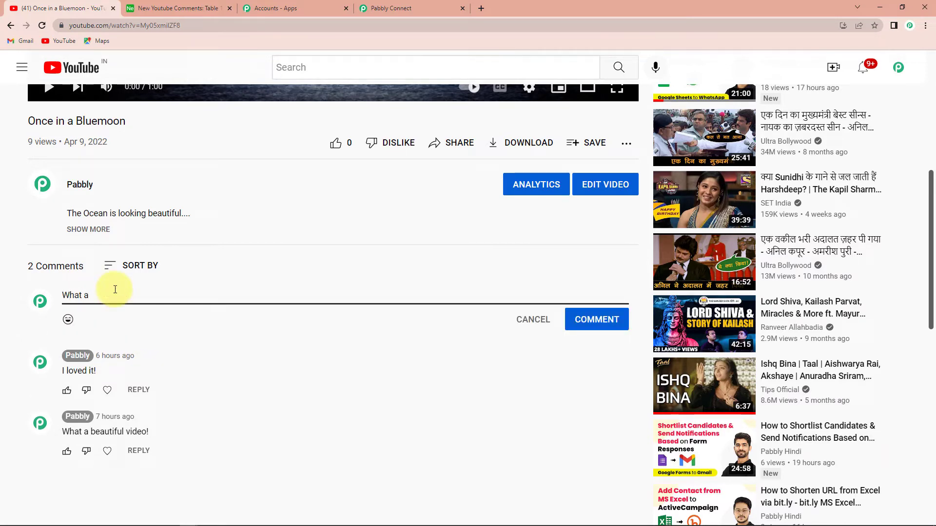
pyautogui.write(' wonderful sight. I enjoyed')
pyautogui.write('watching this video.')
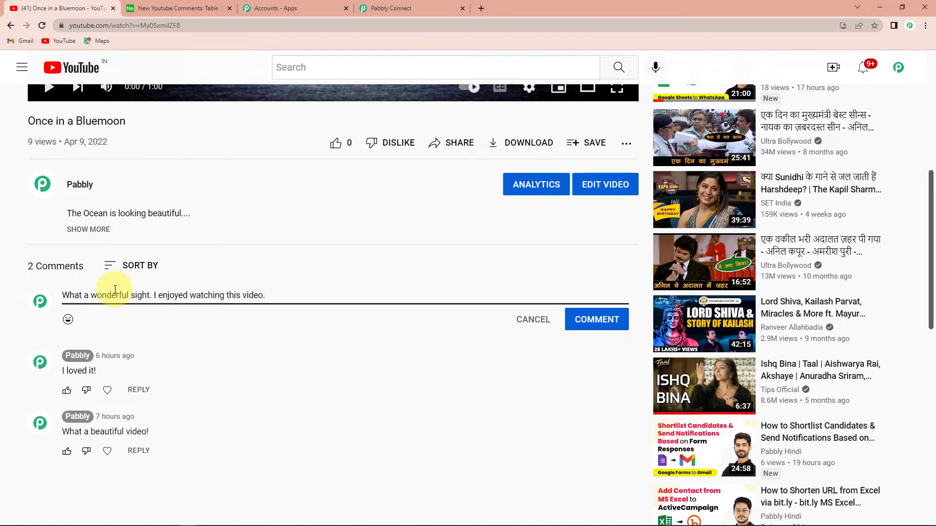
pyautogui.click(597, 320)
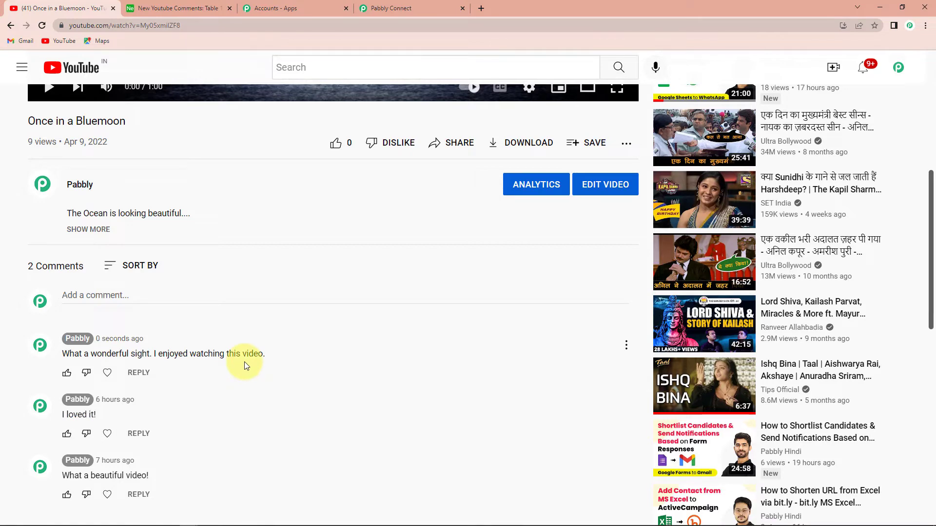
# Switch to Pabbly Connect, resend the trigger's test request and check the comment text, author and publishing details in the response.
pyautogui.click(394, 8)
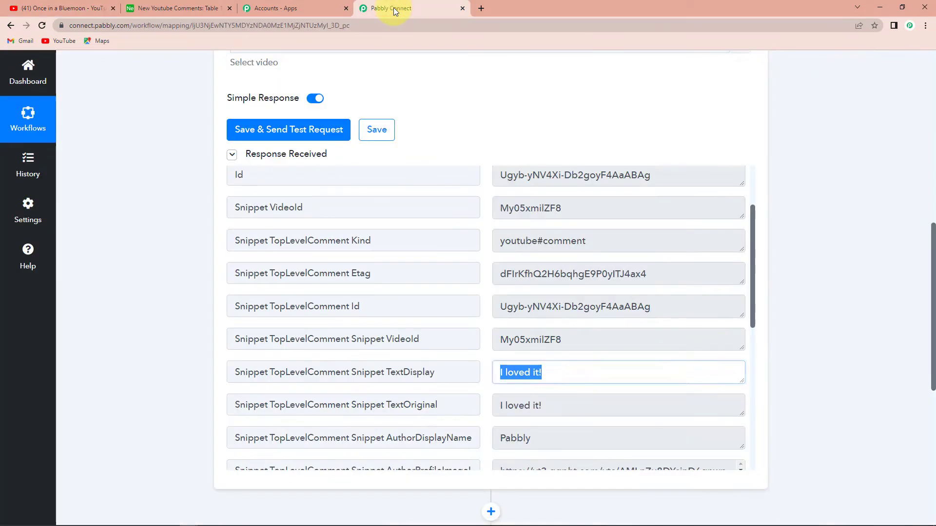
pyautogui.click(291, 130)
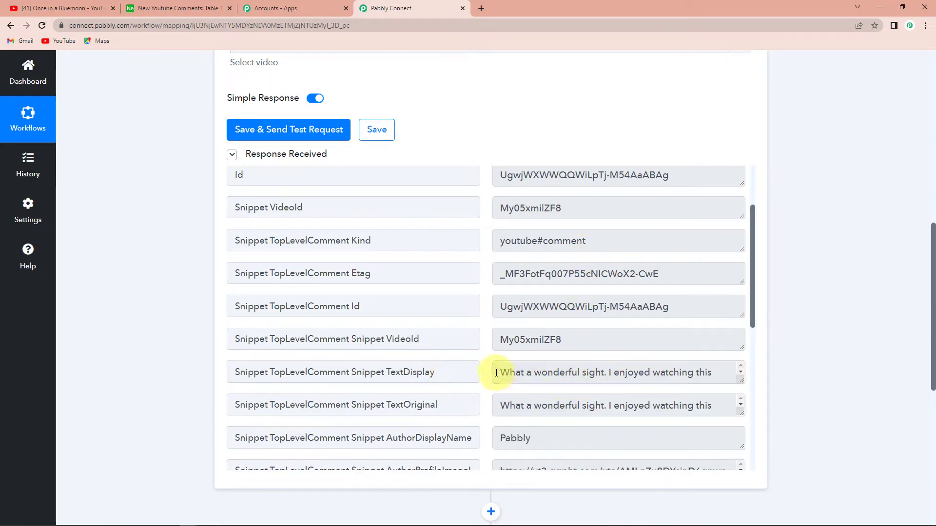
pyautogui.moveTo(500, 372); pyautogui.dragTo(748, 408)
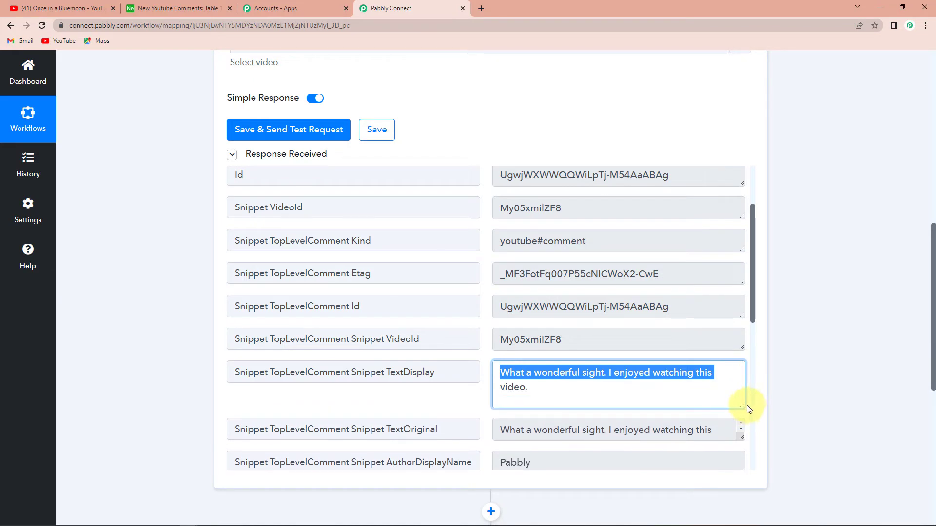
pyautogui.click(806, 390)
pyautogui.scroll(3, 580, 375)
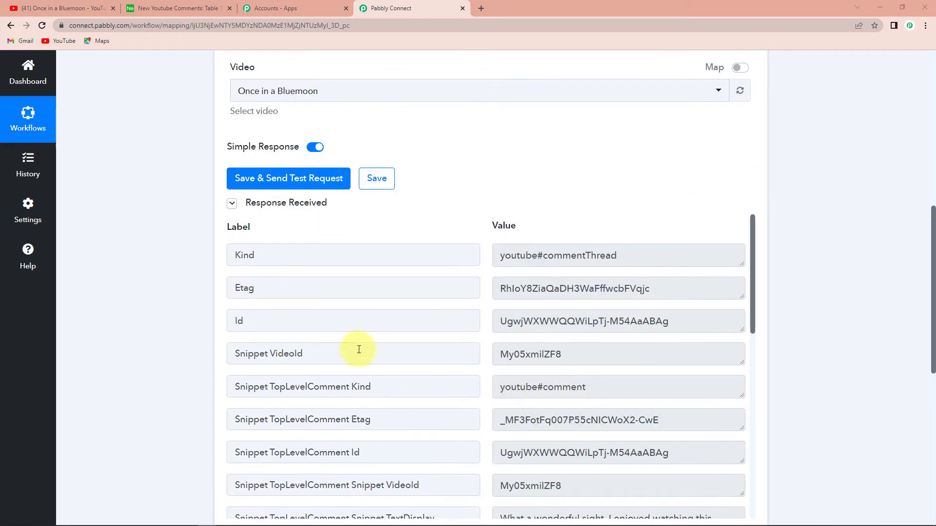
pyautogui.scroll(-5, 578, 382)
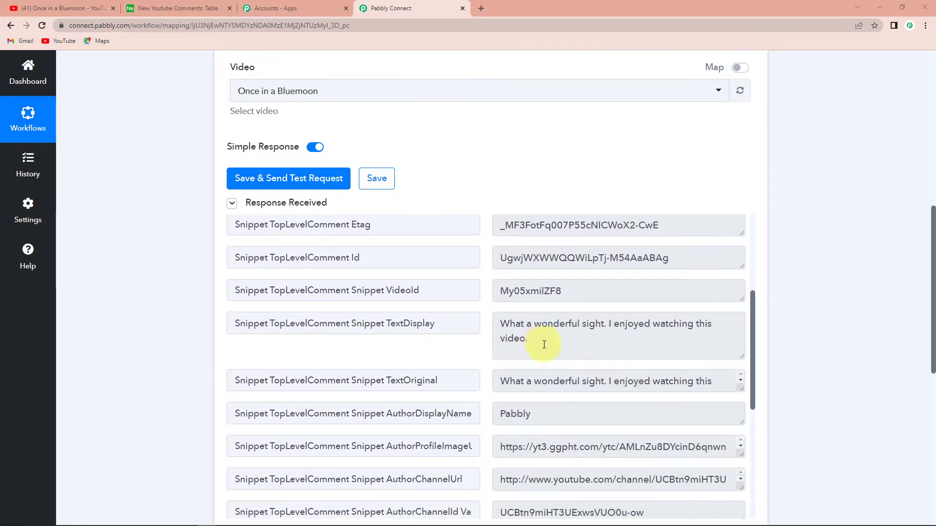
pyautogui.scroll(-3, 544, 344)
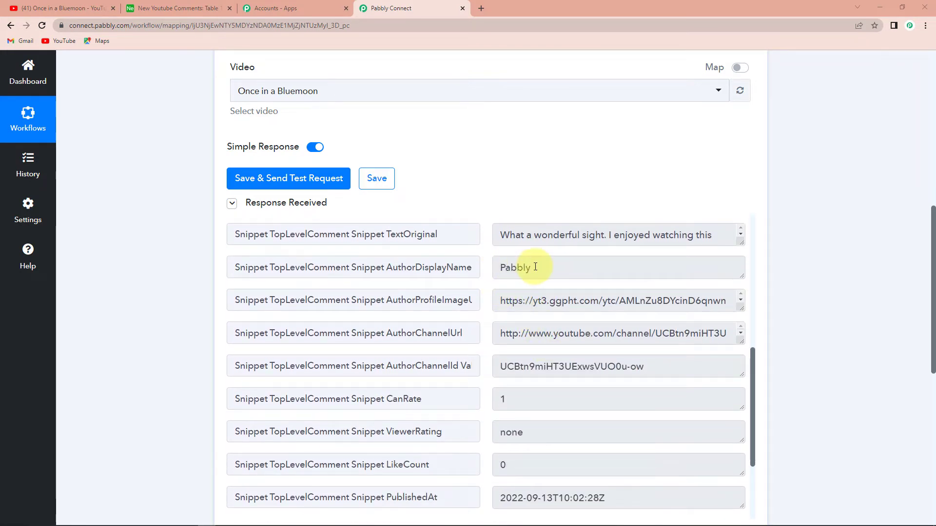
pyautogui.scroll(-3, 536, 302)
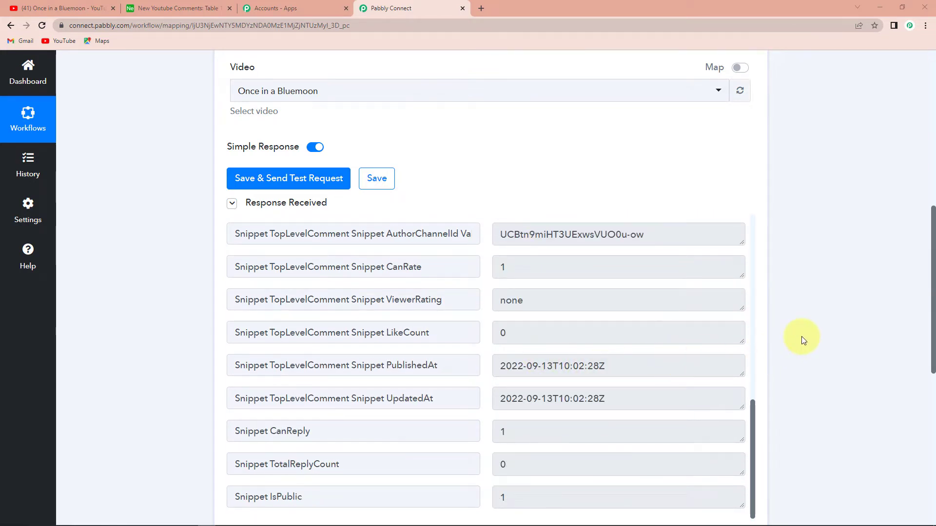
pyautogui.scroll(-3, 801, 337)
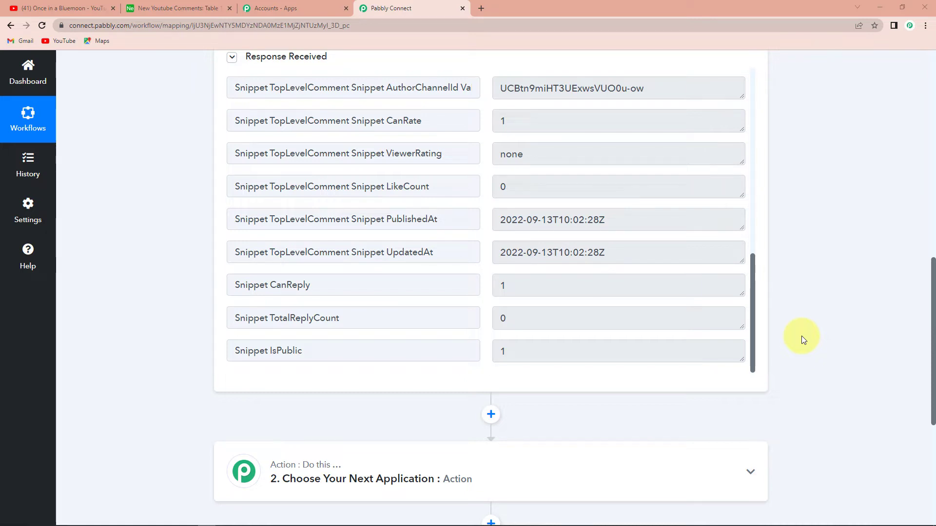
# Switch to Airtable and add an unnamed field of type Created time after Comments in the New Youtube Comments table.
pyautogui.click(178, 7)
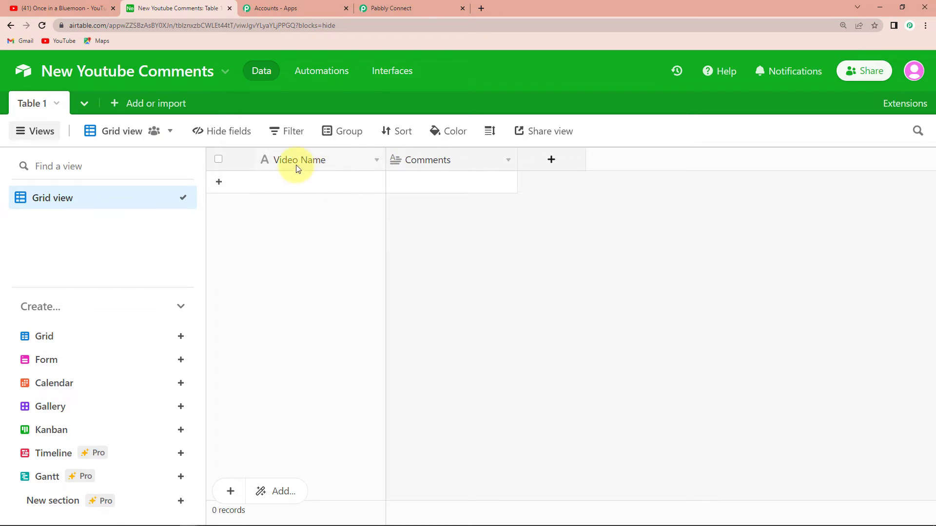
pyautogui.click(551, 163)
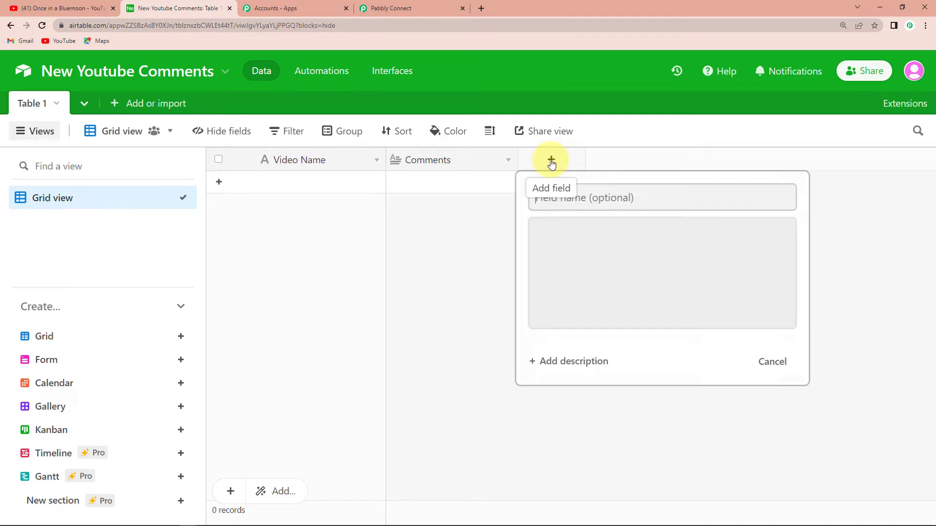
pyautogui.scroll(-4, 571, 278)
pyautogui.scroll(-6, 574, 290)
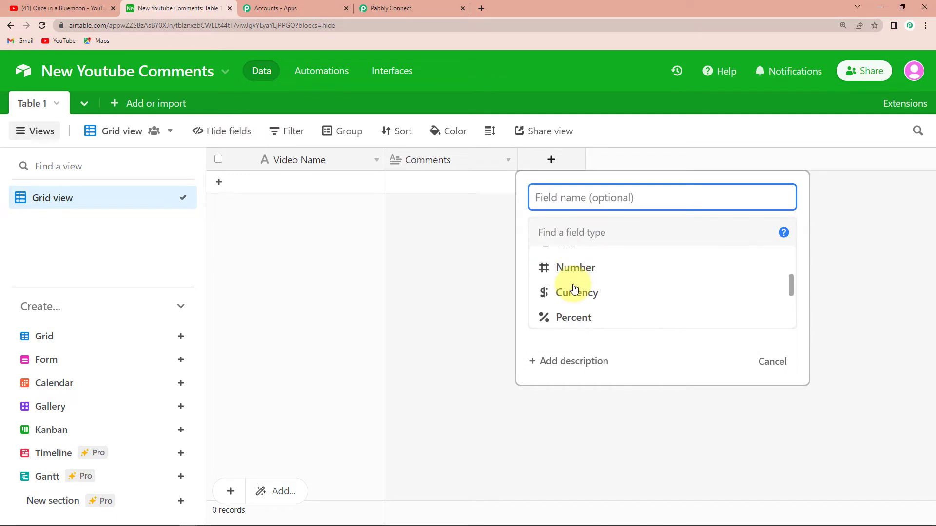
pyautogui.click(576, 298)
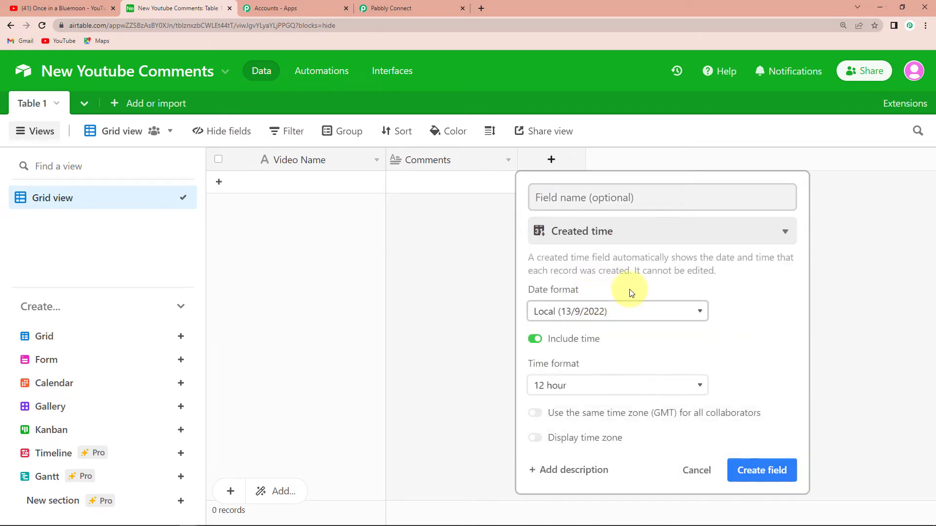
pyautogui.click(758, 471)
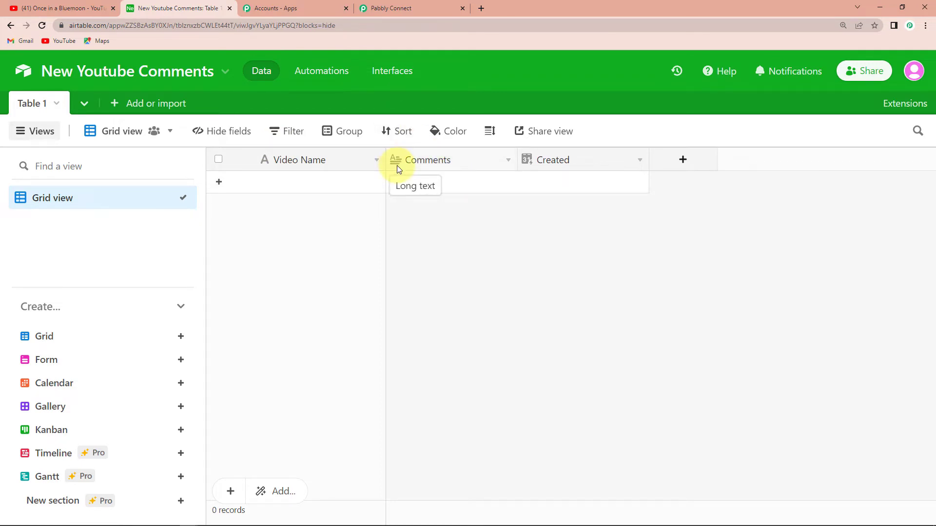
# Switch to Pabbly Connect and set the workflow's second step to the YouTube app with the action event List Video by ID.
pyautogui.click(386, 8)
pyautogui.scroll(5, 560, 272)
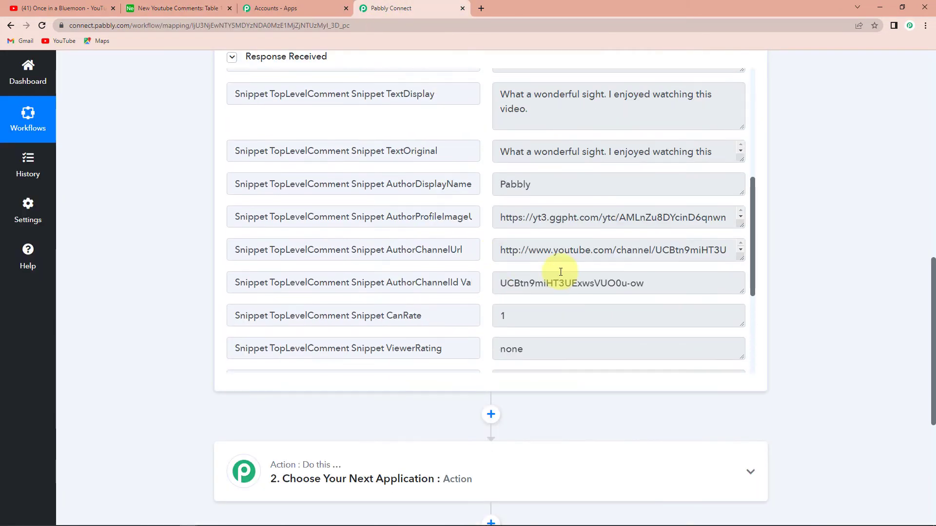
pyautogui.scroll(5, 561, 271)
pyautogui.scroll(-4, 560, 271)
pyautogui.scroll(-1, 785, 290)
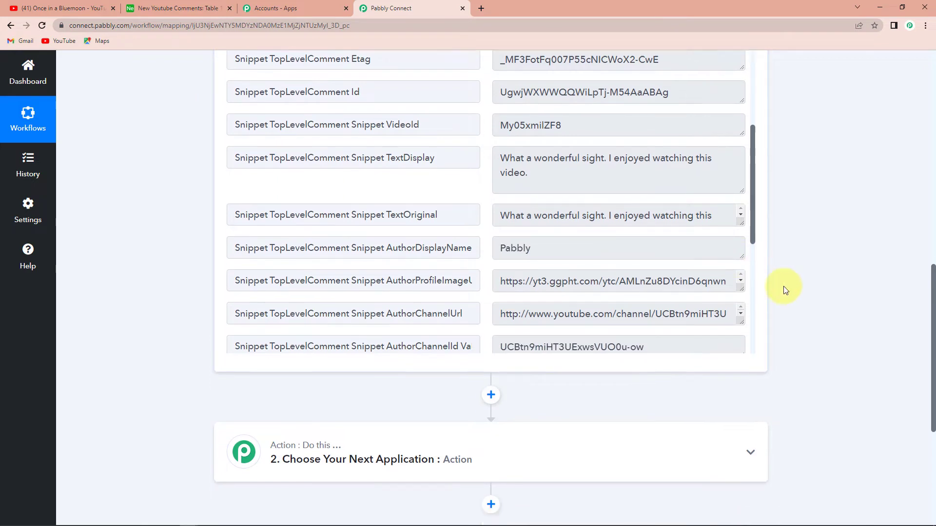
pyautogui.scroll(-3, 785, 290)
pyautogui.click(323, 281)
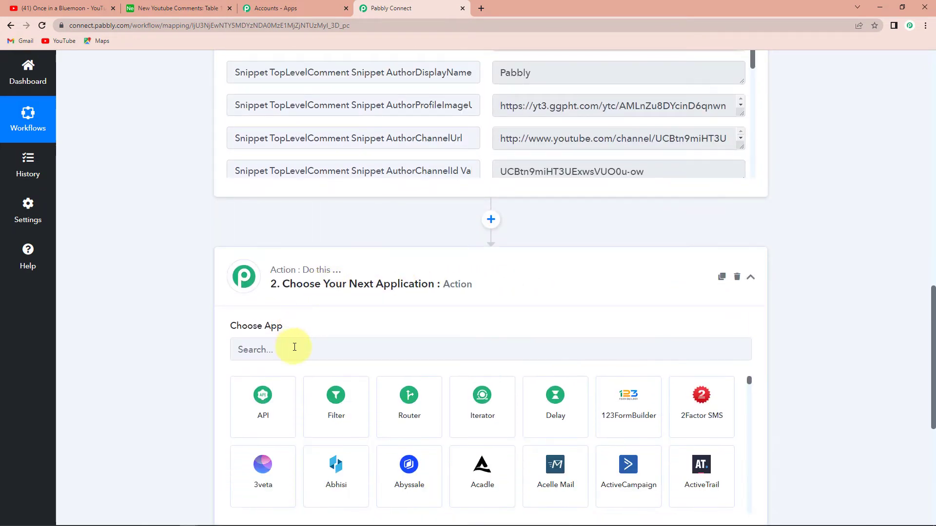
pyautogui.click(294, 347)
pyautogui.write('youtube')
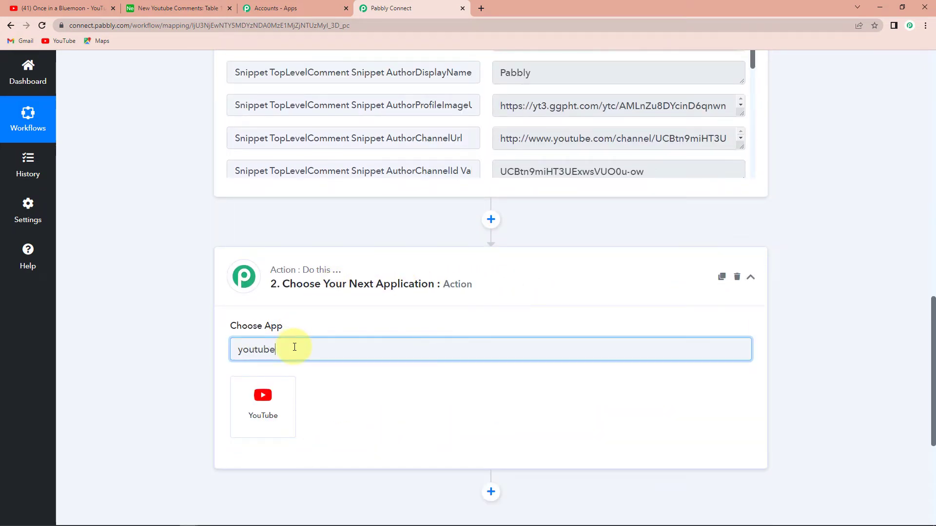
pyautogui.click(260, 419)
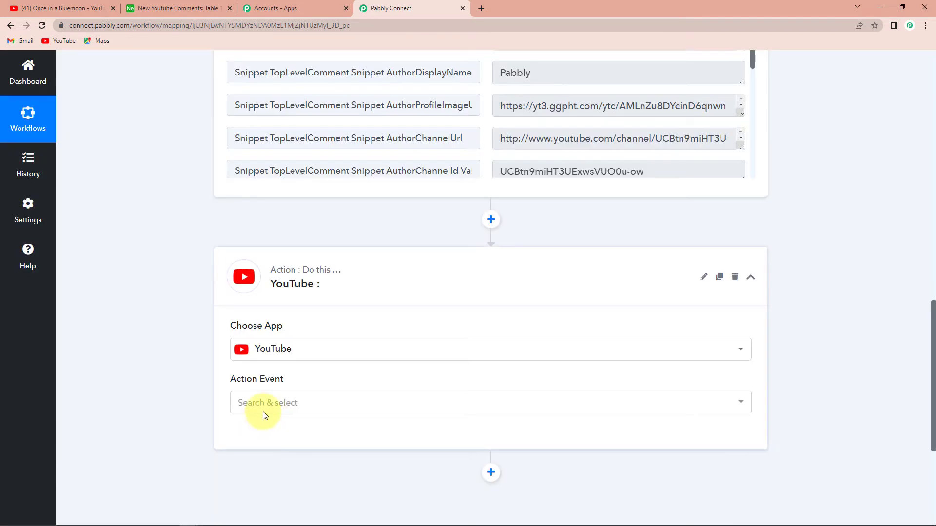
pyautogui.click(264, 407)
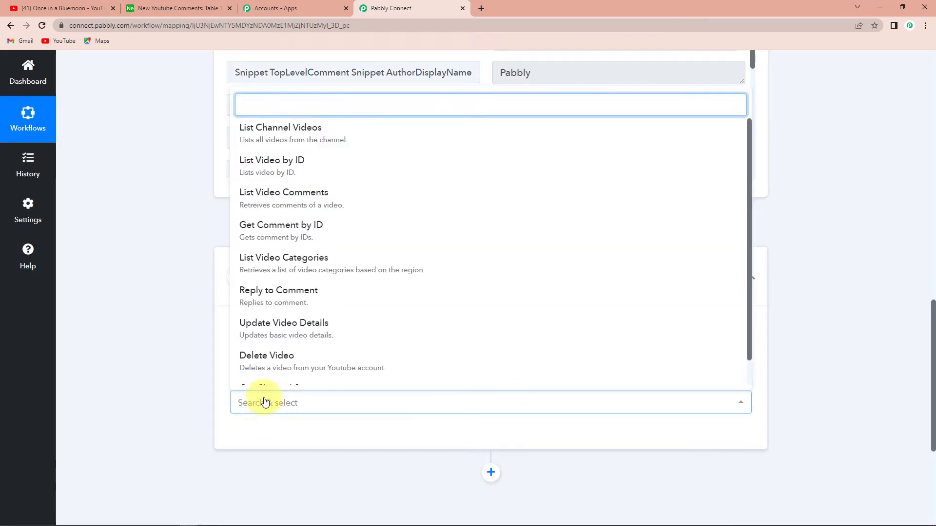
pyautogui.click(284, 171)
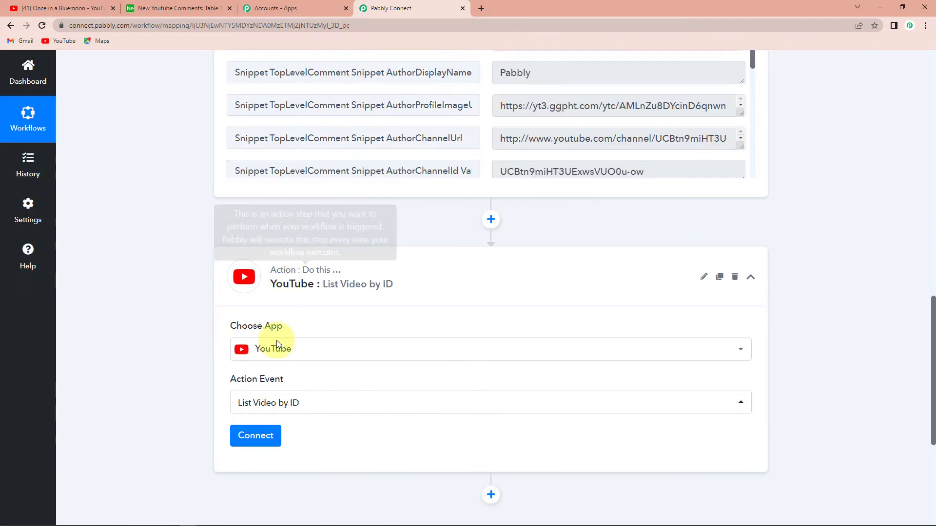
# Connect the YouTube action using the existing connection YouTube #58 and map its Video id to the trigger's Snippet VideoId.
pyautogui.click(253, 438)
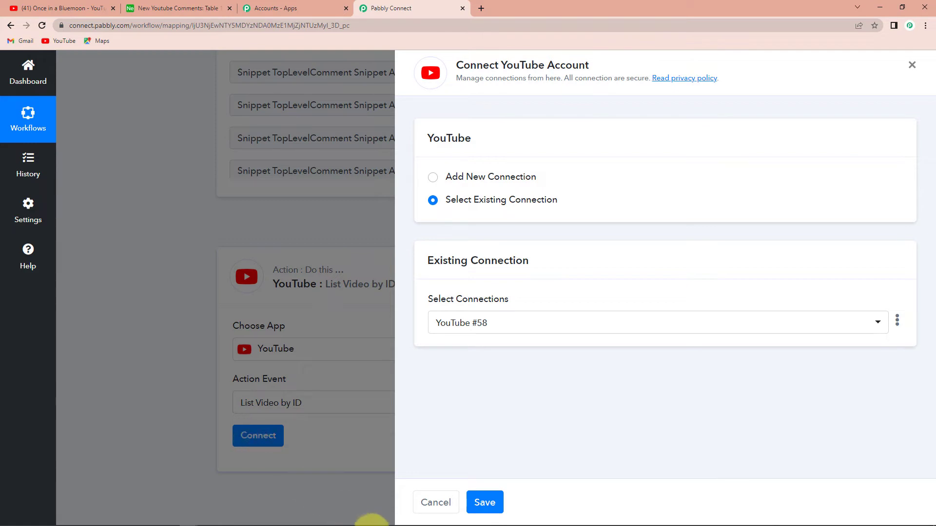
pyautogui.click(481, 507)
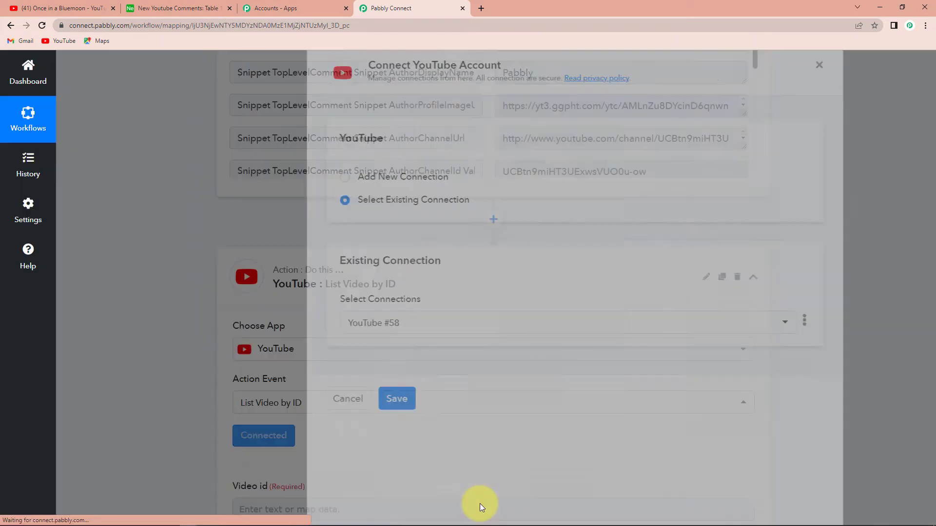
pyautogui.scroll(-2, 408, 431)
pyautogui.scroll(-2, 409, 433)
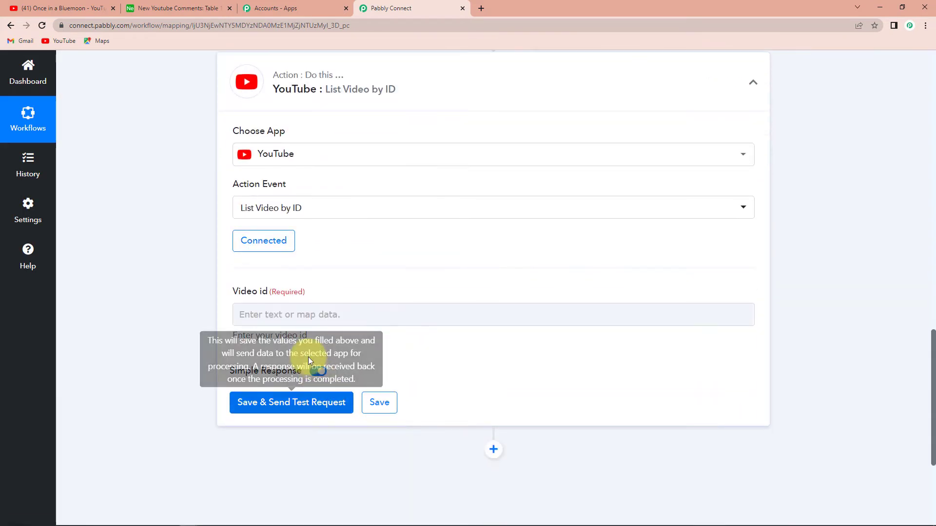
pyautogui.click(307, 316)
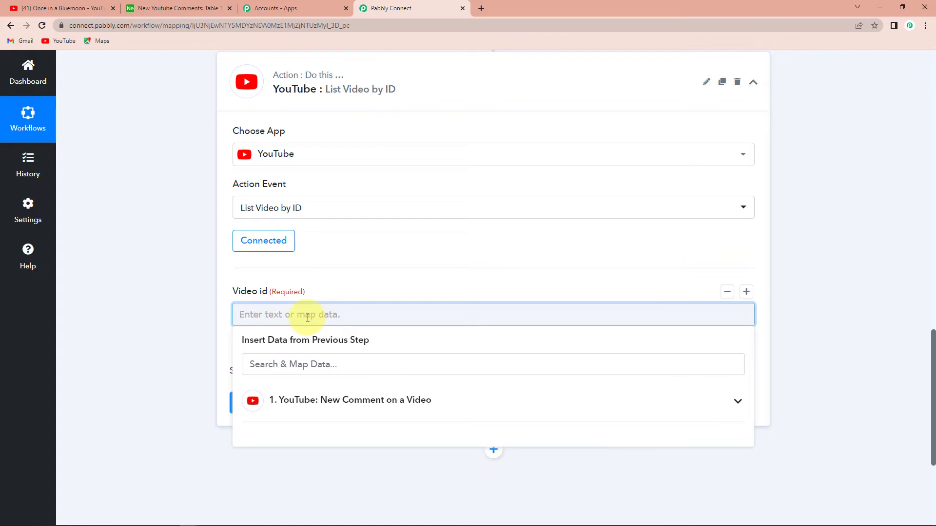
pyautogui.click(295, 404)
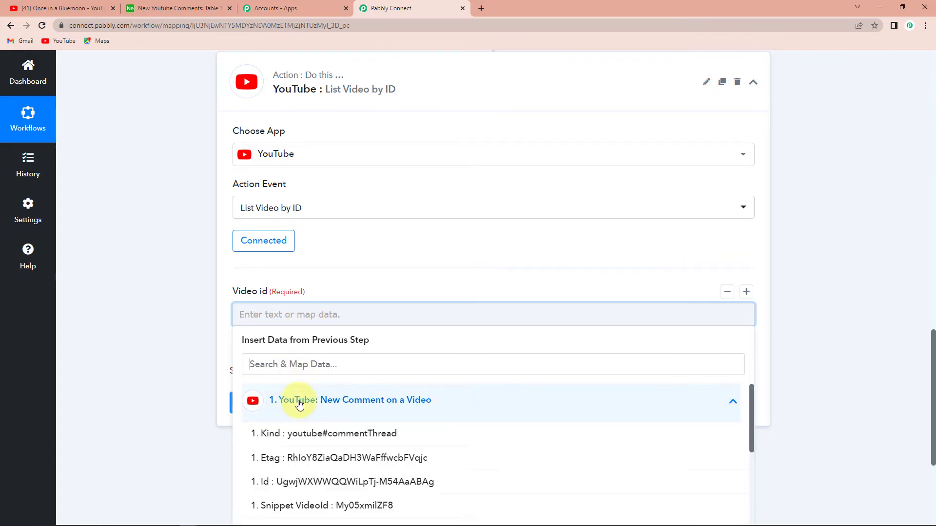
pyautogui.scroll(-2, 497, 446)
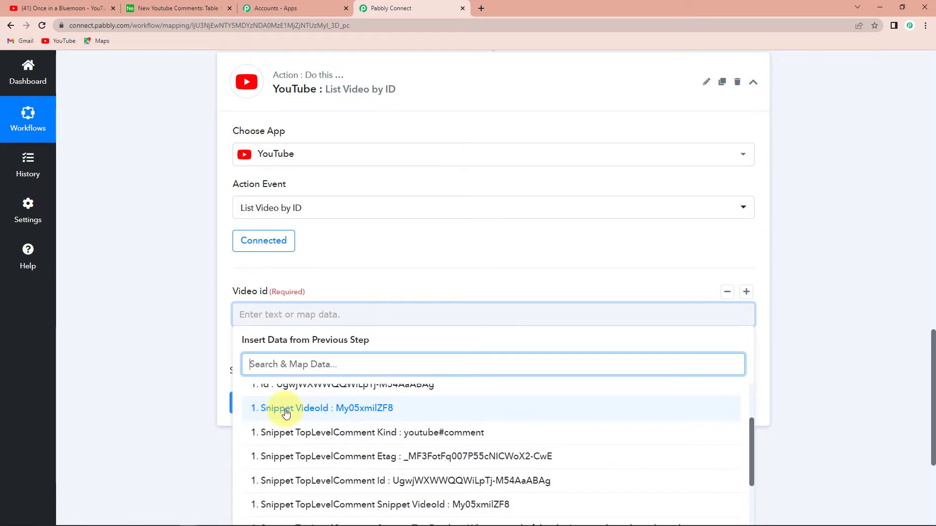
pyautogui.click(350, 413)
pyautogui.click(193, 392)
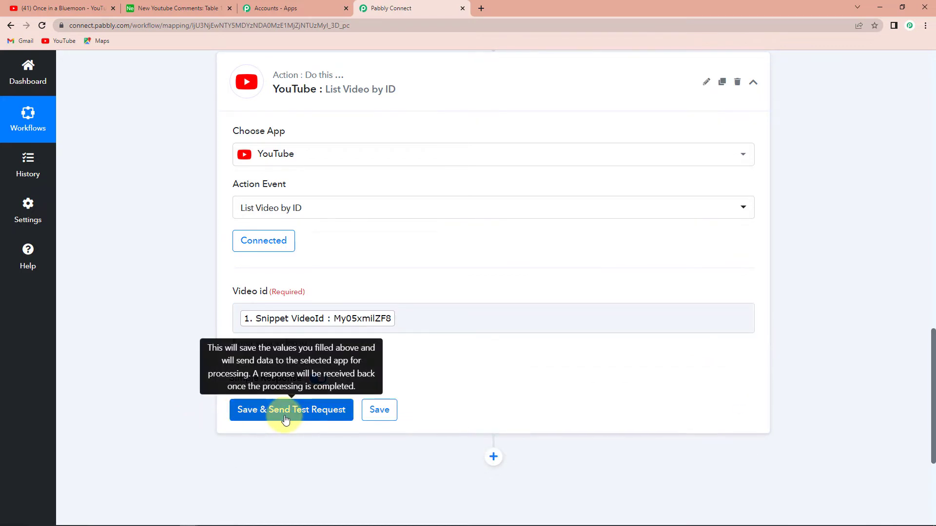
# Save the List Video by ID action, send a test request and locate the video's title in the response.
pyautogui.click(285, 413)
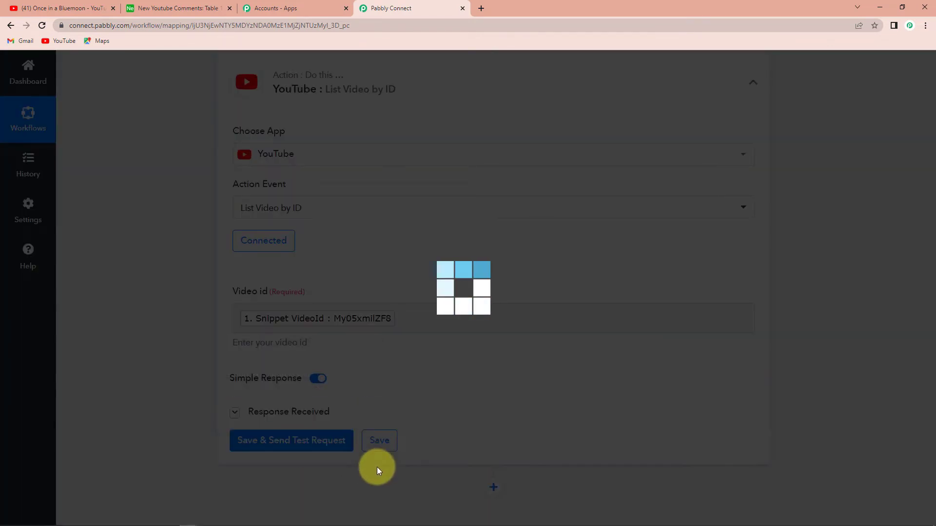
pyautogui.scroll(-5, 791, 393)
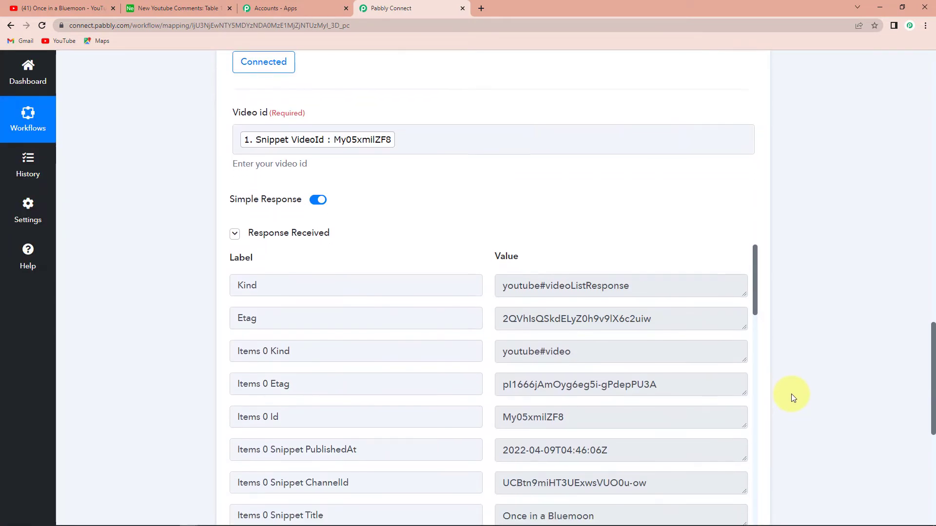
pyautogui.scroll(-2, 507, 353)
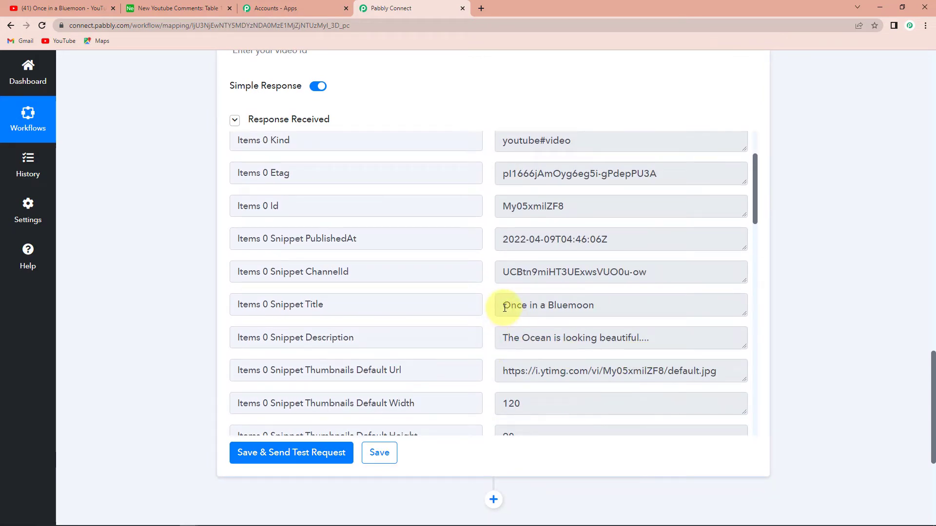
# Check the video's title and description in the response, and add a third workflow step using Airtable with the action event Create Record.
pyautogui.moveTo(504, 307); pyautogui.dragTo(608, 308)
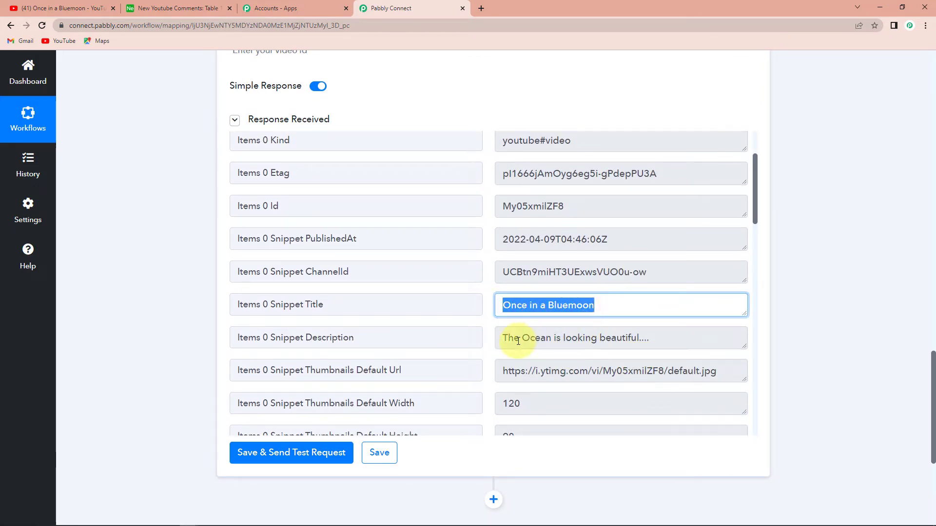
pyautogui.moveTo(504, 338); pyautogui.dragTo(655, 338)
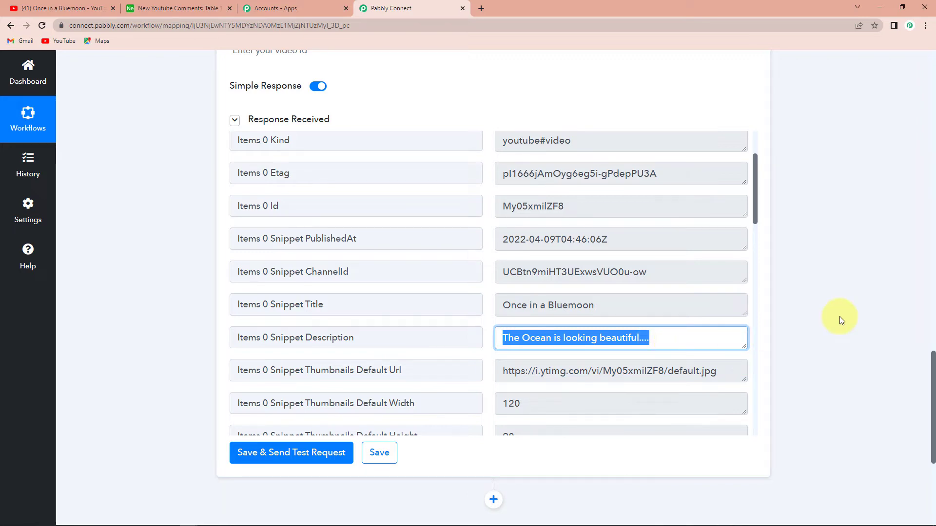
pyautogui.scroll(-4, 837, 317)
pyautogui.click(493, 305)
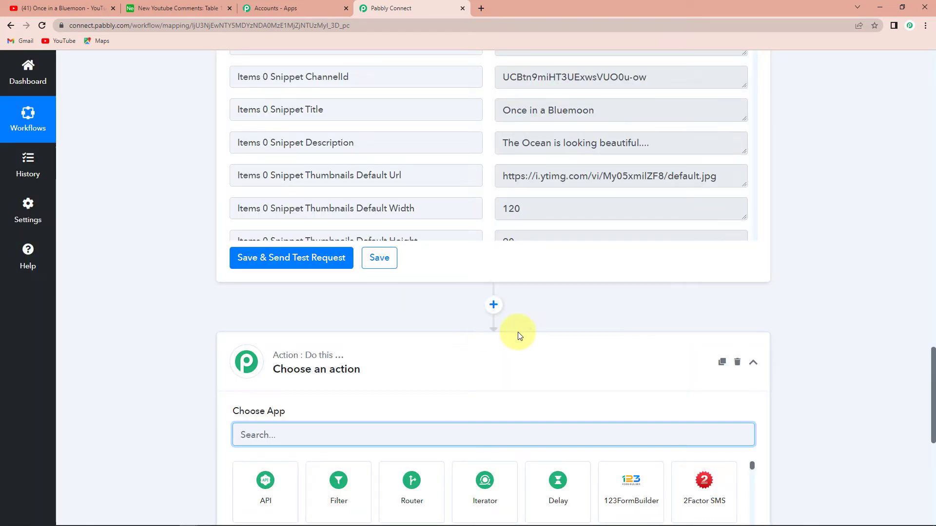
pyautogui.scroll(-2, 793, 302)
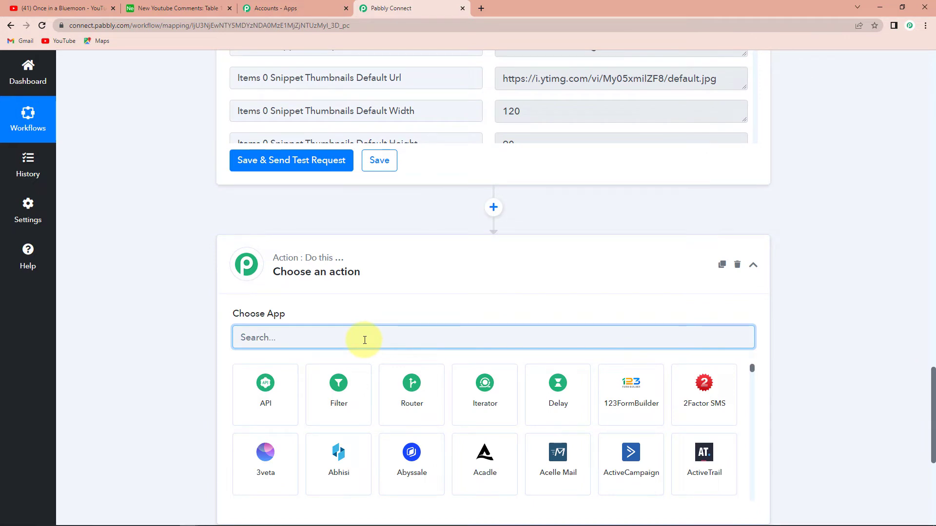
pyautogui.write('airtab')
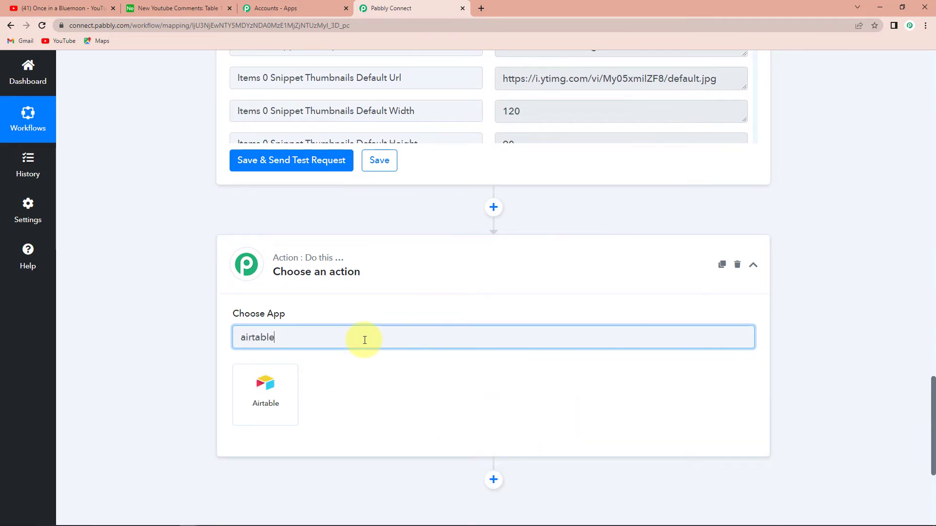
pyautogui.write('le')
pyautogui.click(273, 388)
pyautogui.click(259, 392)
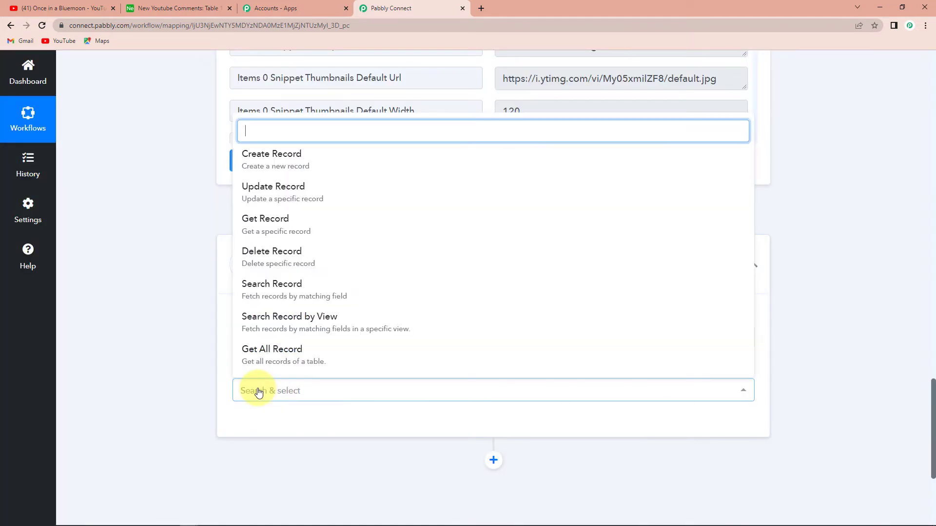
pyautogui.click(267, 157)
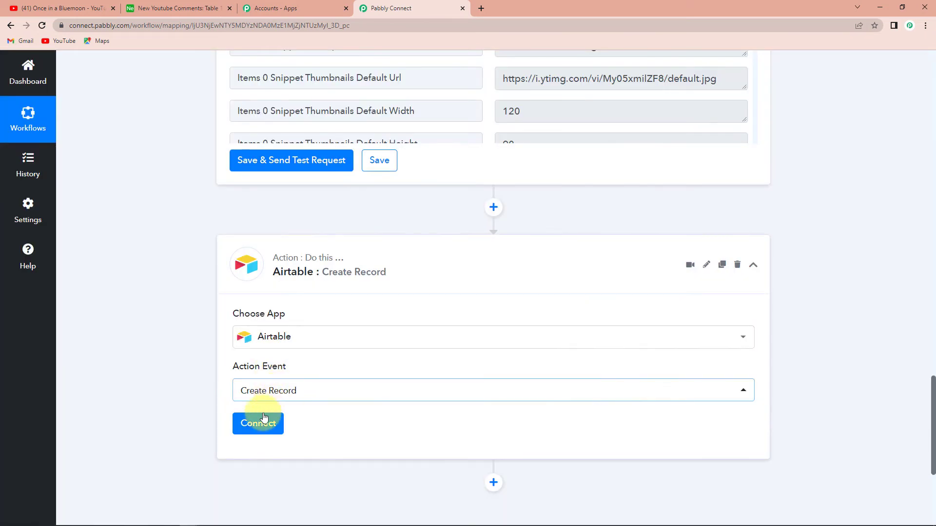
# Start a new Airtable connection for the Create Record action and copy the personal API key from the Airtable account page.
pyautogui.click(254, 423)
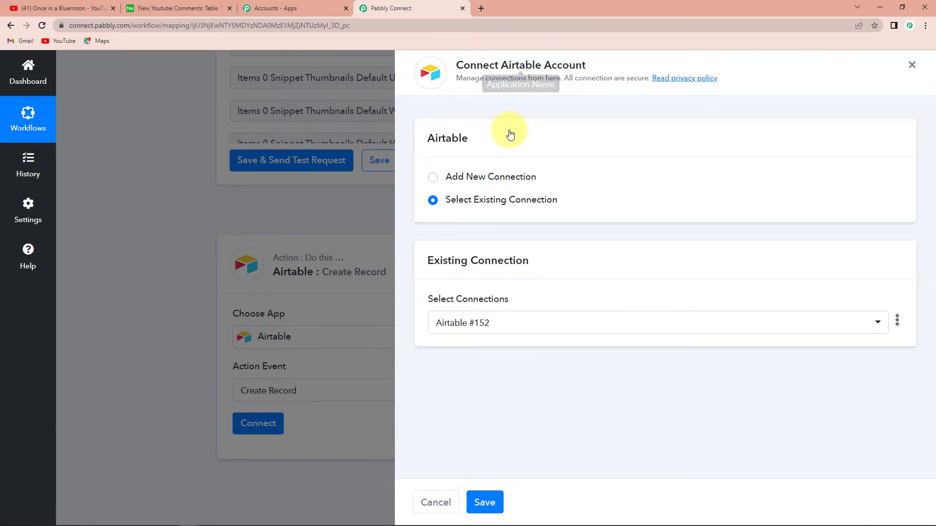
pyautogui.click(433, 177)
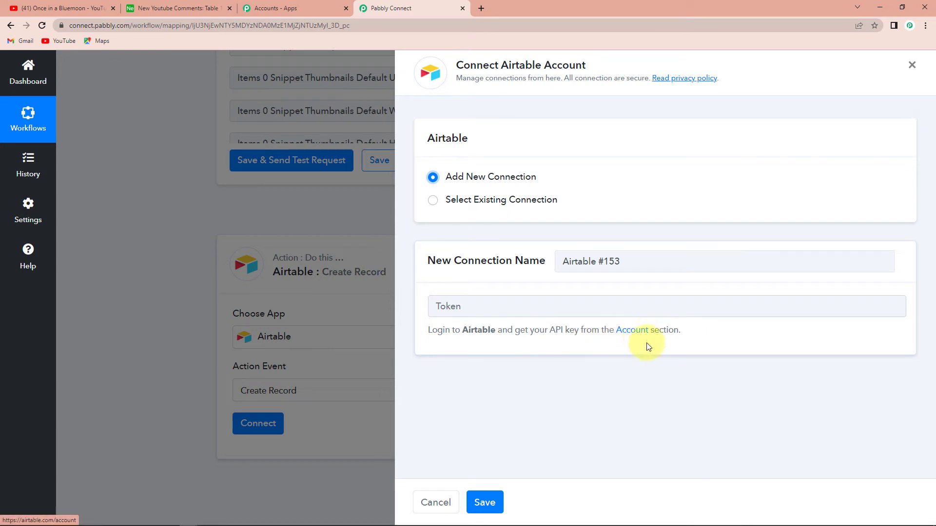
pyautogui.click(634, 332)
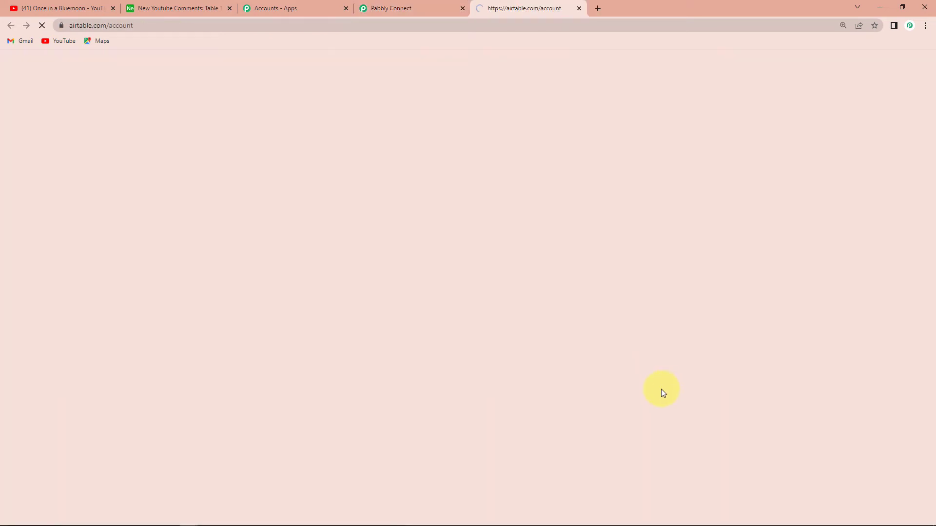
pyautogui.scroll(-4, 658, 390)
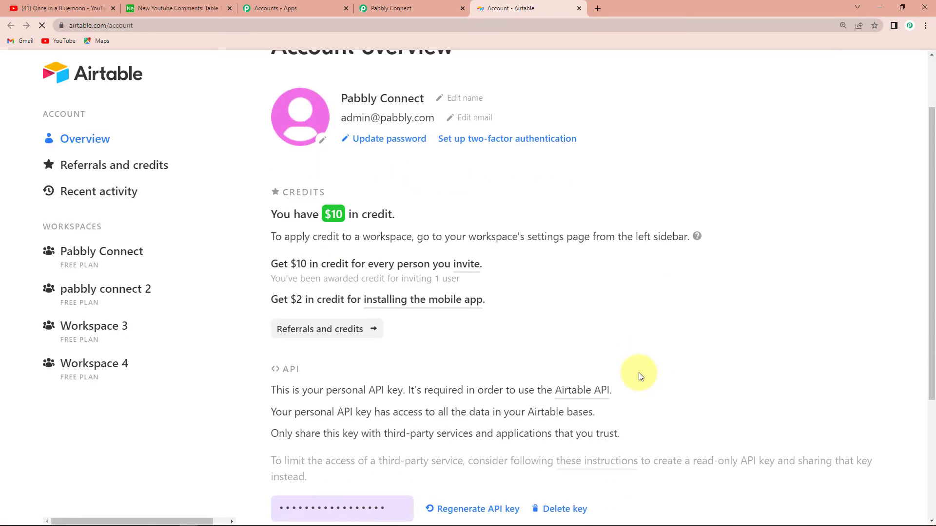
pyautogui.click(371, 319)
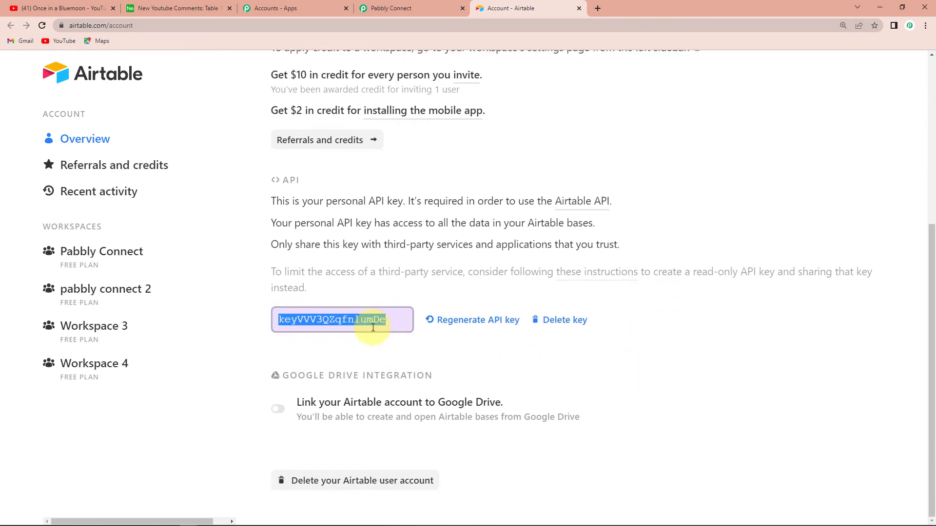
pyautogui.rightClick(360, 322)
pyautogui.click(380, 328)
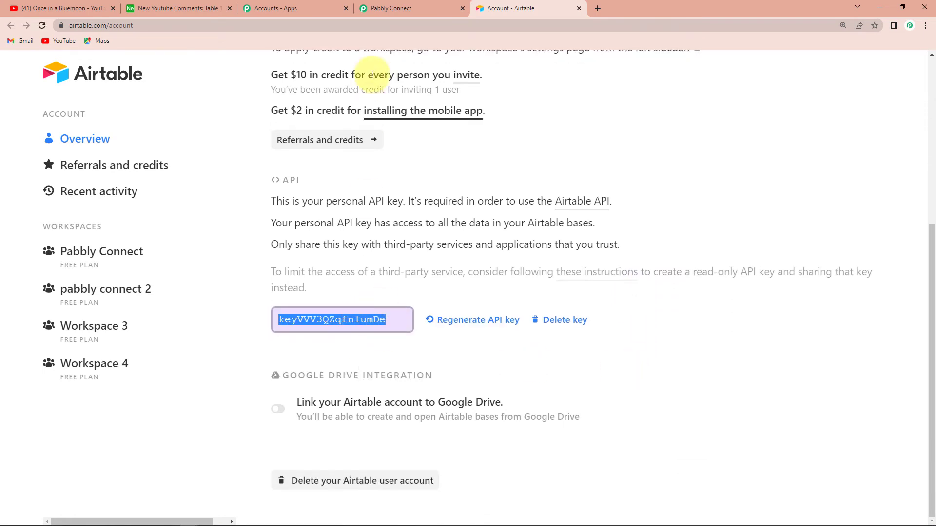
# Switch back to Pabbly Connect, paste the API key as the new Airtable connection's token and save the connection.
pyautogui.click(393, 9)
pyautogui.click(451, 301)
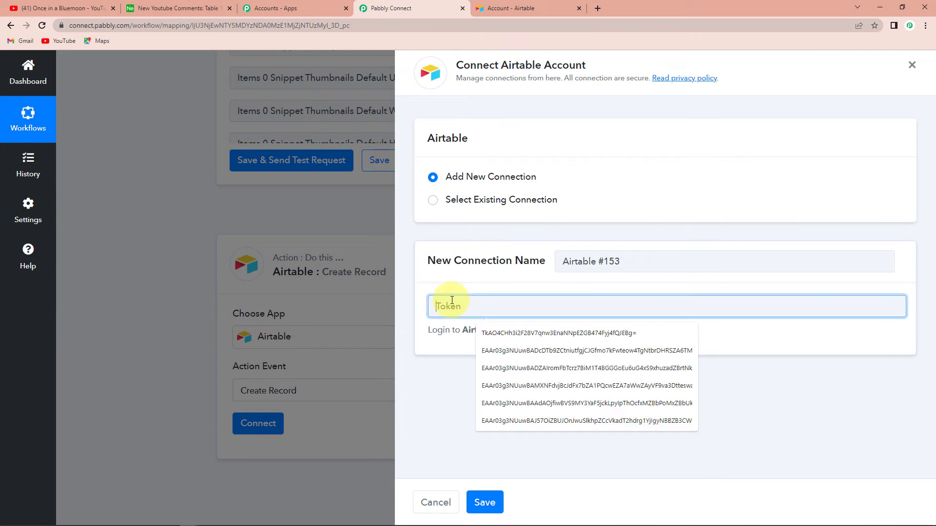
pyautogui.hotkey('ctrl', 'v')
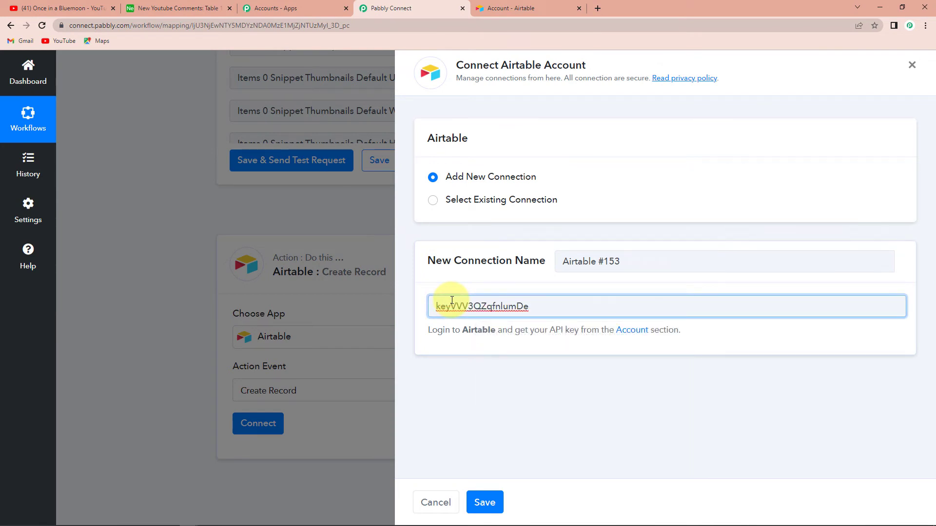
pyautogui.click(498, 503)
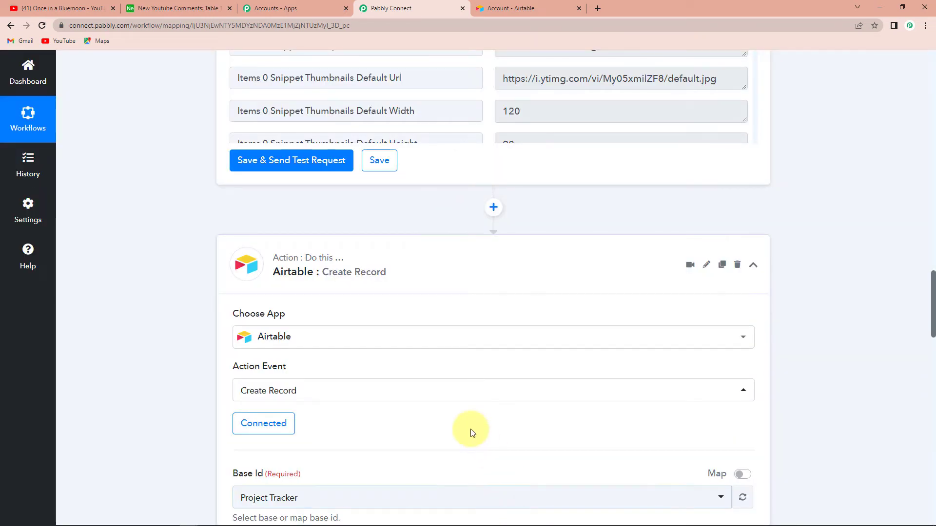
# Check the base's name in Airtable and set the Create Record action's Base Id to New Youtube Comments.
pyautogui.scroll(-6, 475, 425)
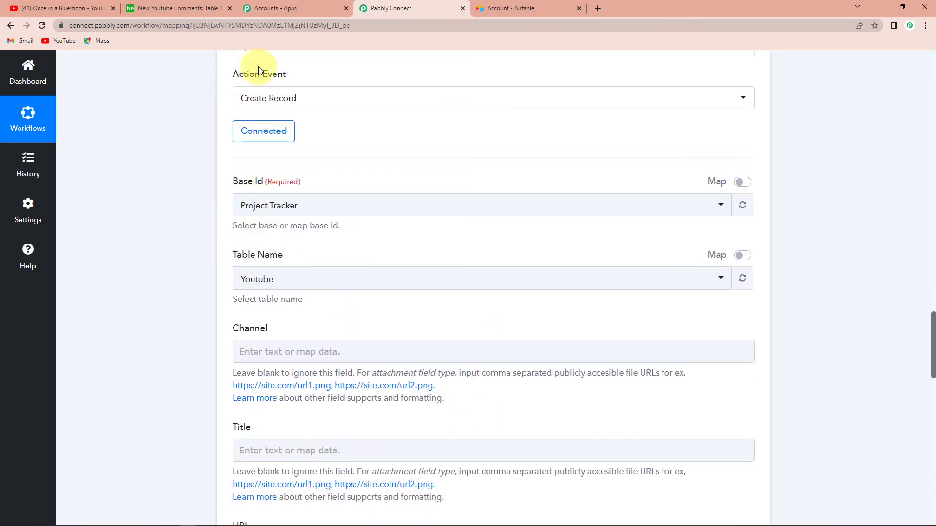
pyautogui.click(181, 14)
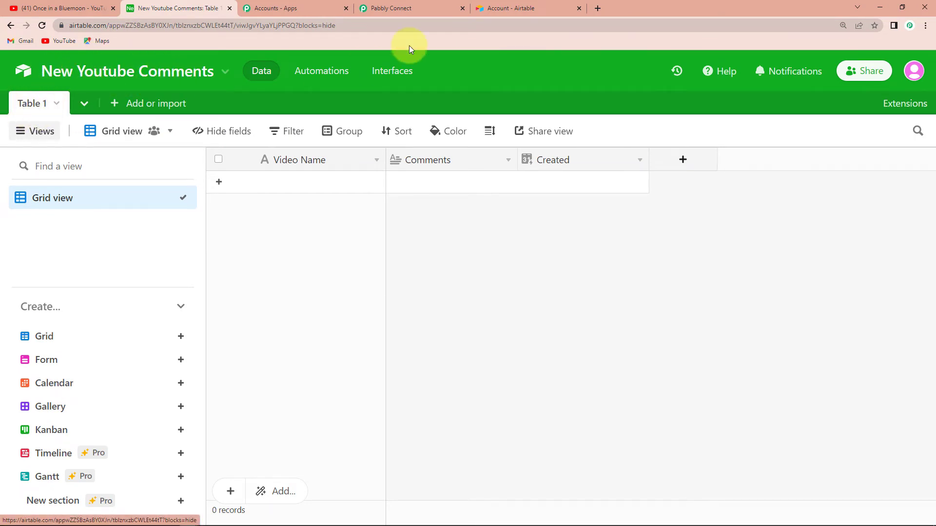
pyautogui.click(420, 10)
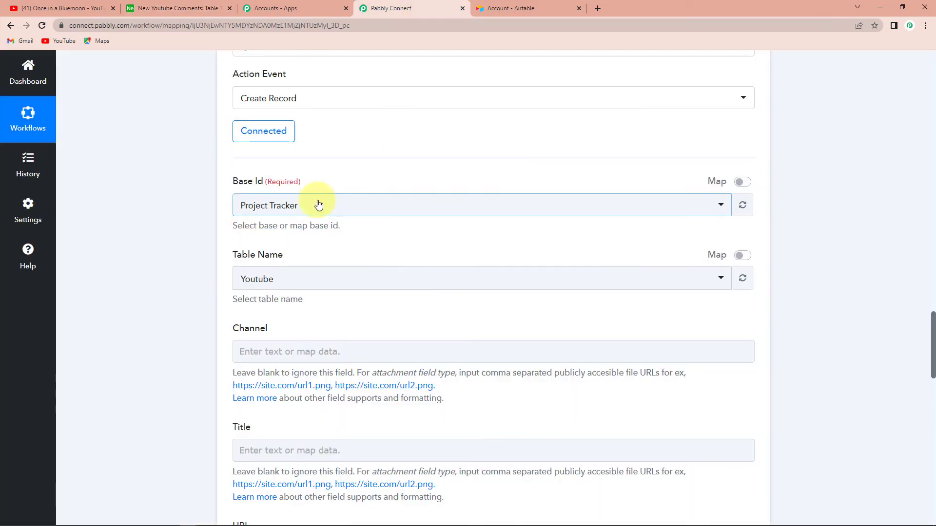
pyautogui.click(318, 204)
pyautogui.write('new')
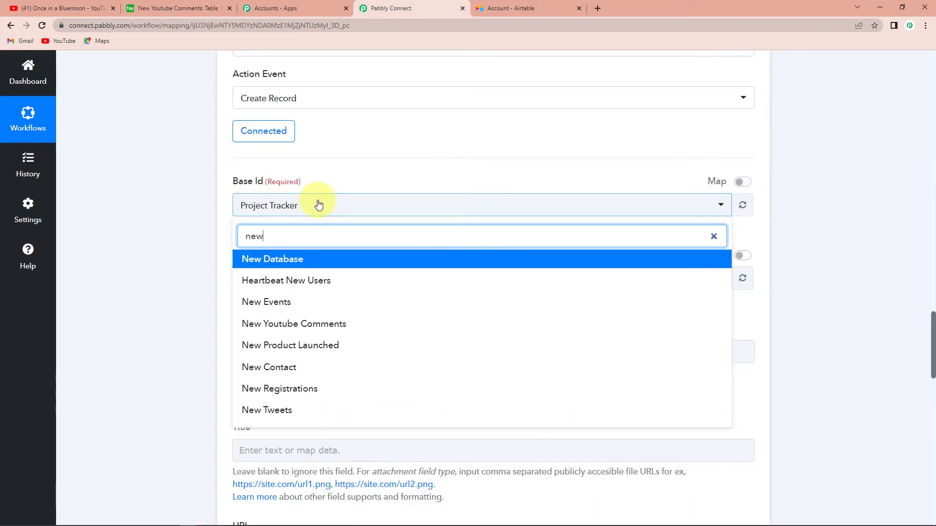
pyautogui.click(315, 324)
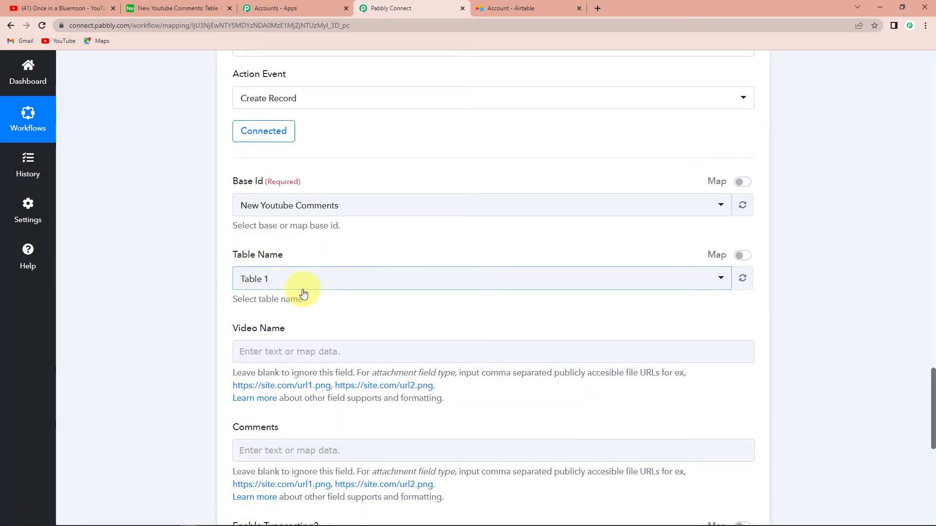
# Map the Video Name field to Items 0 Snippet Title from the List Video by ID step.
pyautogui.scroll(-3, 303, 293)
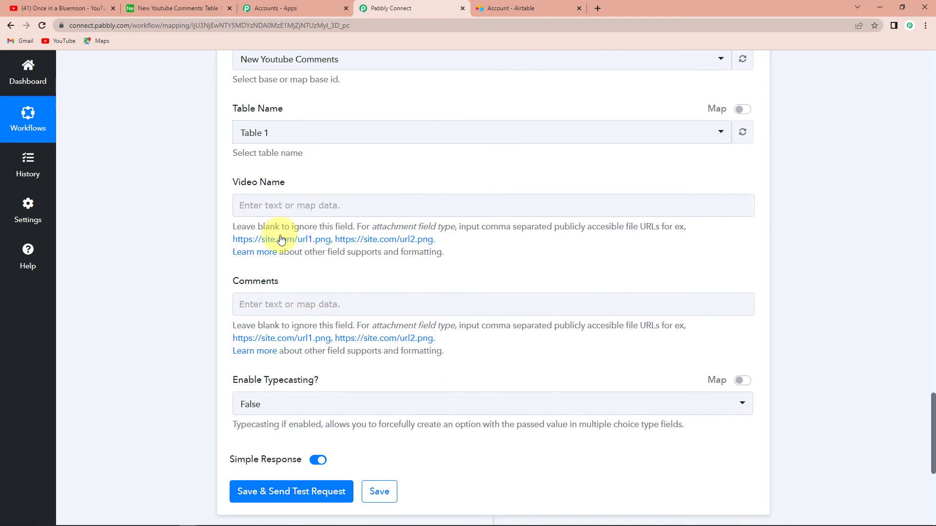
pyautogui.click(284, 205)
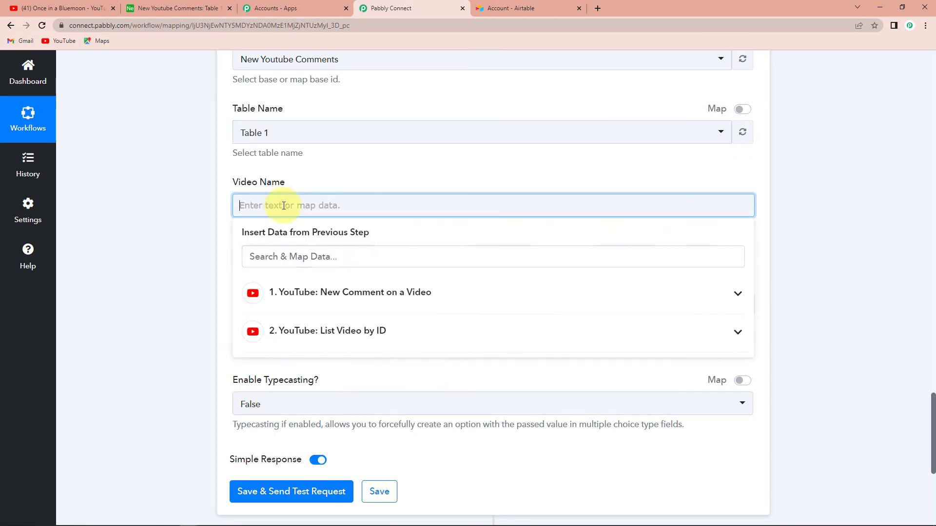
pyautogui.click(299, 332)
pyautogui.scroll(-2, 459, 488)
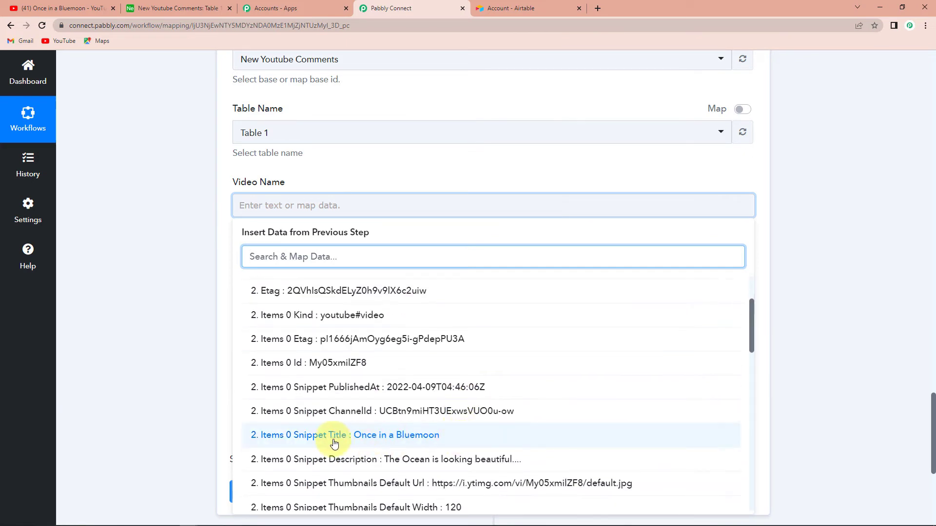
pyautogui.click(422, 441)
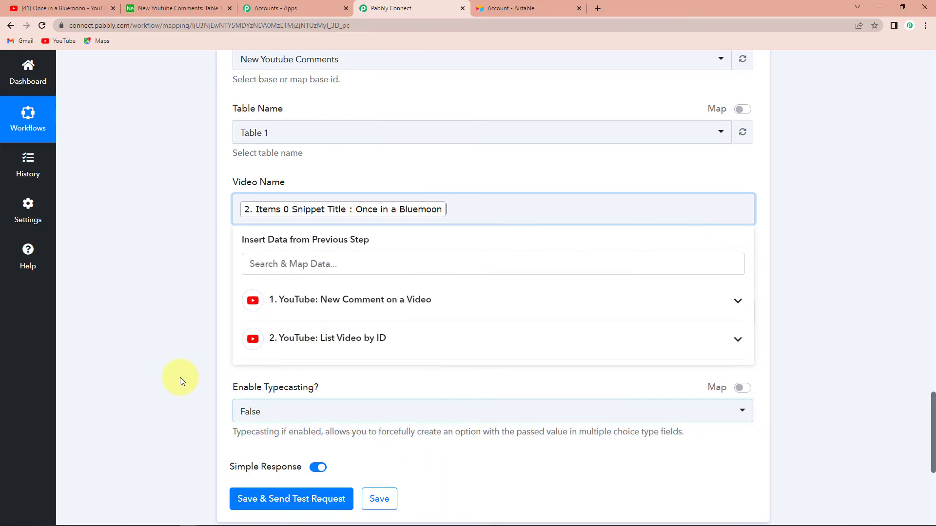
pyautogui.click(177, 373)
# Map the Comments field to Snippet TopLevelComment Snippet TextDisplay from the New Comment on a Video trigger.
pyautogui.scroll(-2, 177, 373)
pyautogui.click(309, 215)
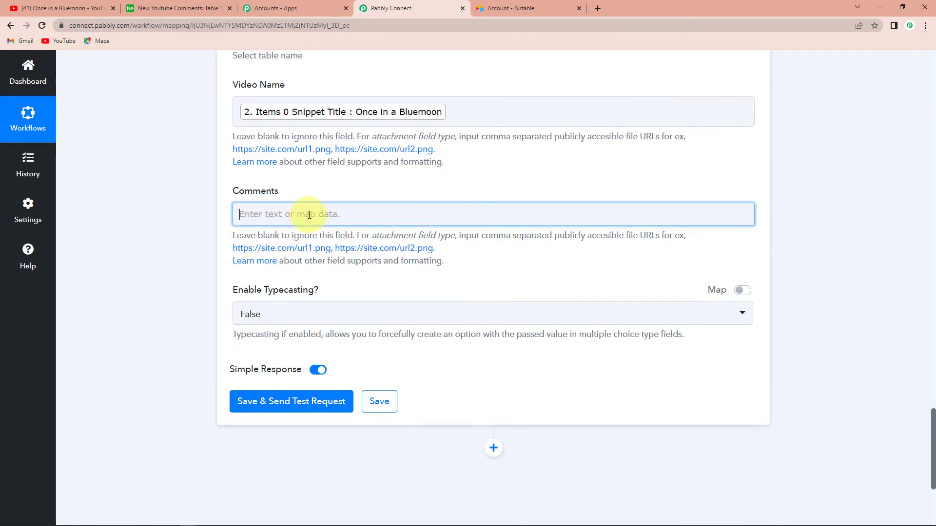
pyautogui.click(323, 302)
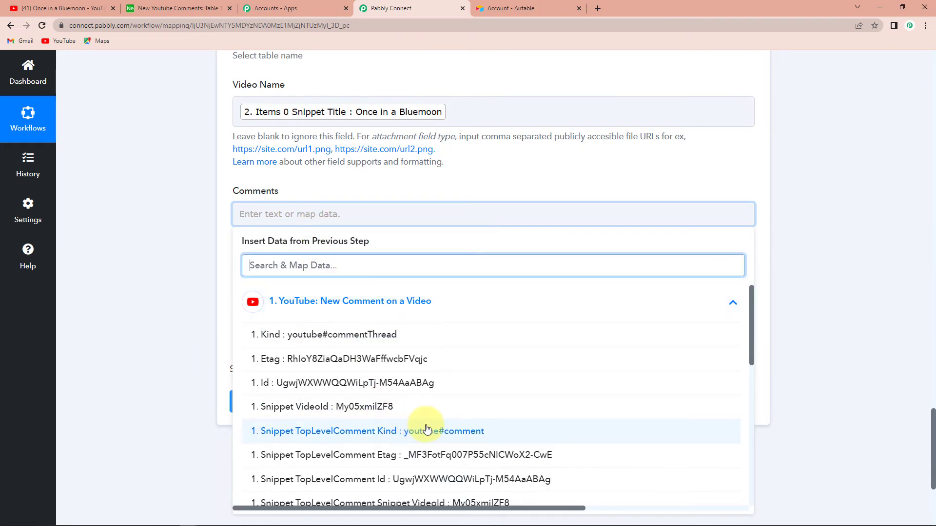
pyautogui.scroll(-3, 426, 429)
pyautogui.click(454, 381)
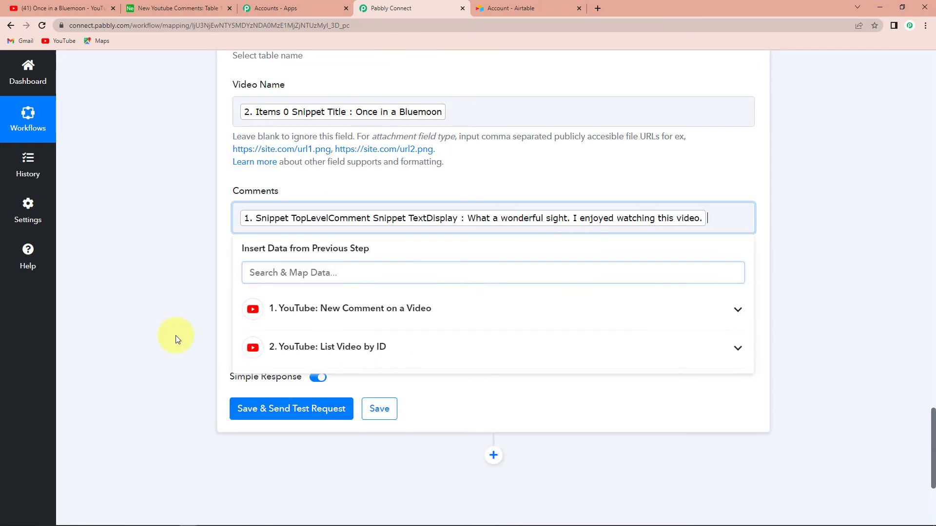
pyautogui.click(169, 318)
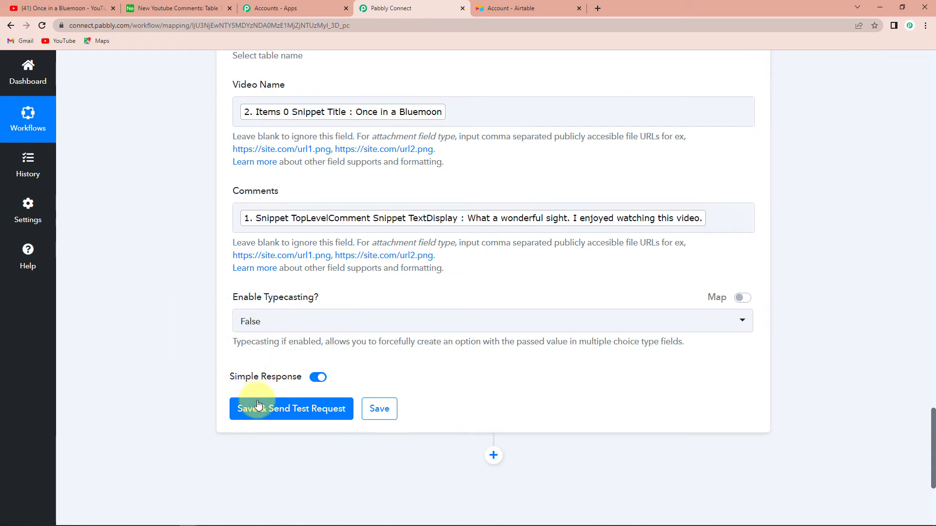
# Save the Create Record action with a test request, and widen the Comments column in Airtable to read the new record's full comment.
pyautogui.click(302, 412)
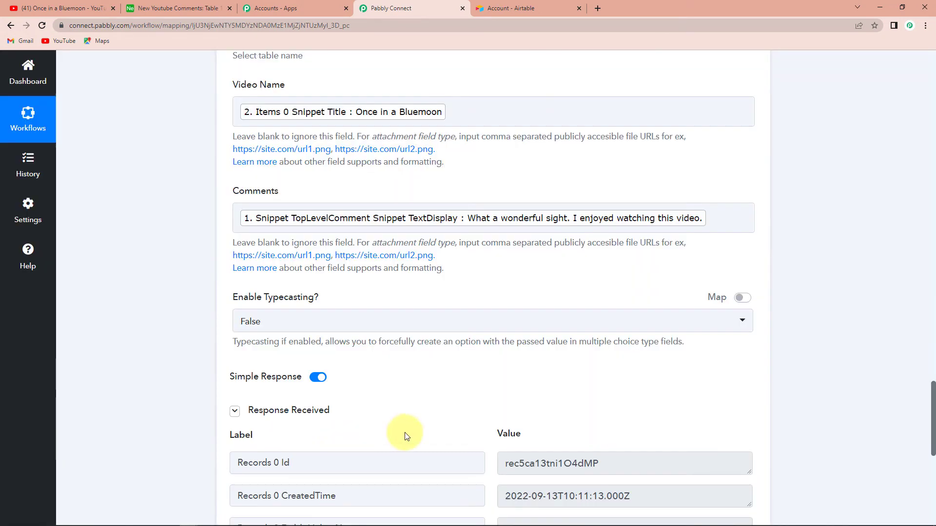
pyautogui.scroll(-3, 850, 388)
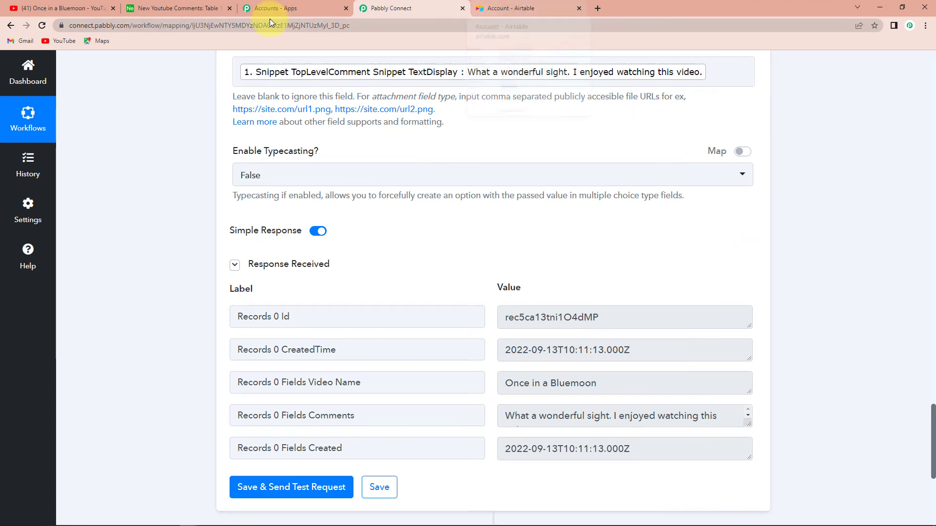
pyautogui.click(184, 7)
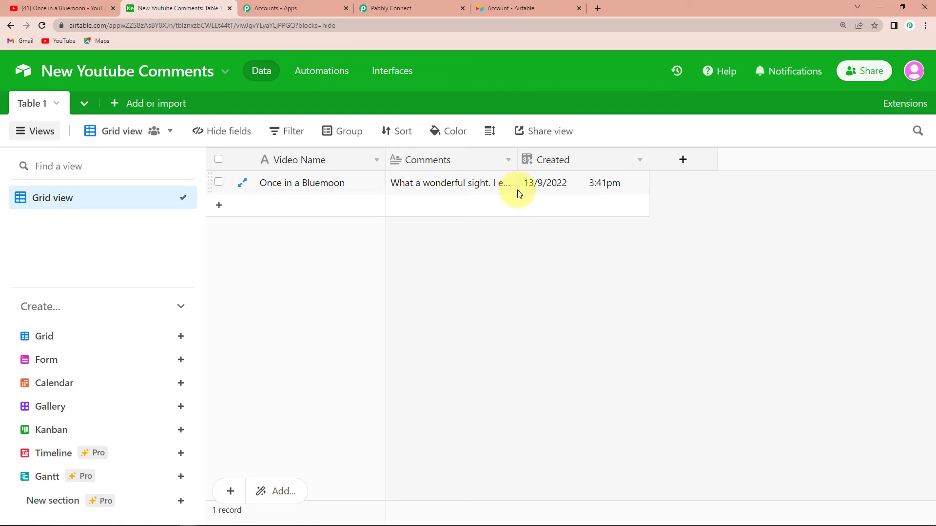
pyautogui.moveTo(517, 154); pyautogui.dragTo(628, 166)
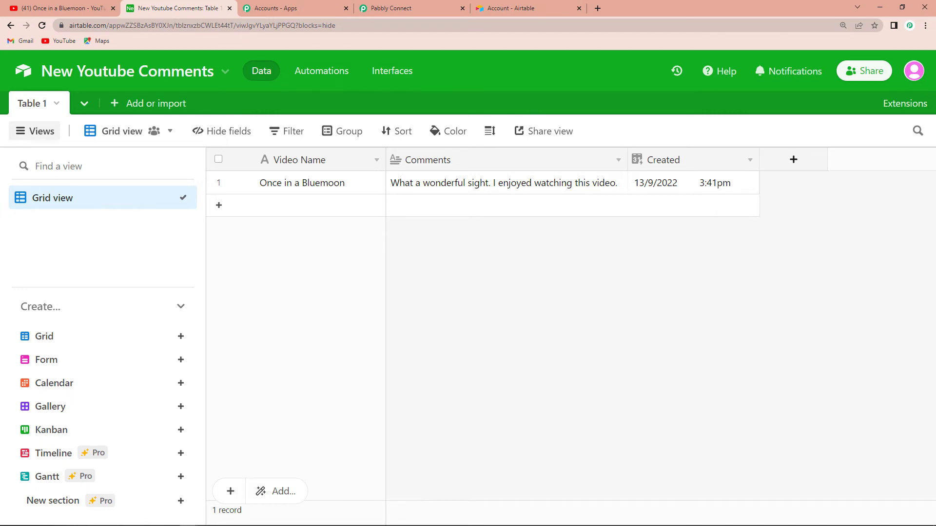
# Post the comment "Please share more videos like this. This was great." on the Once in a Bluemoon video on YouTube.
pyautogui.click(37, 9)
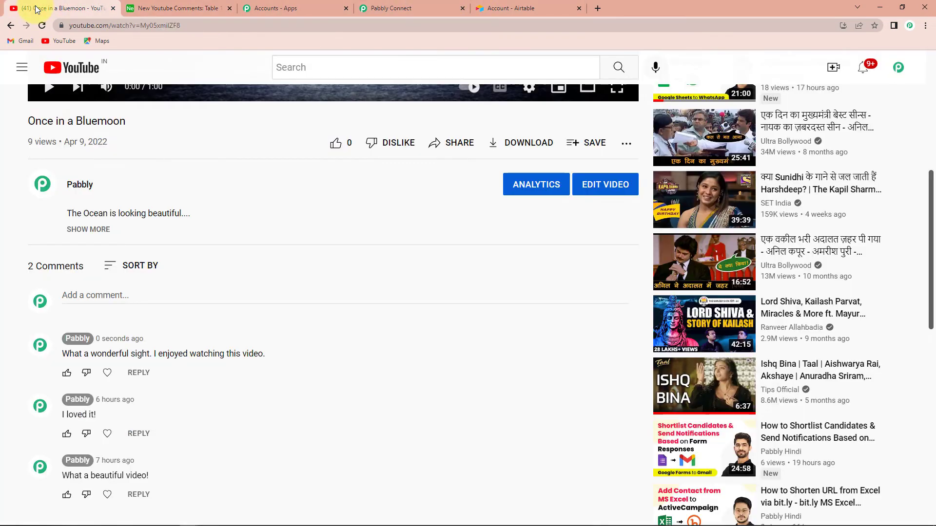
pyautogui.click(97, 295)
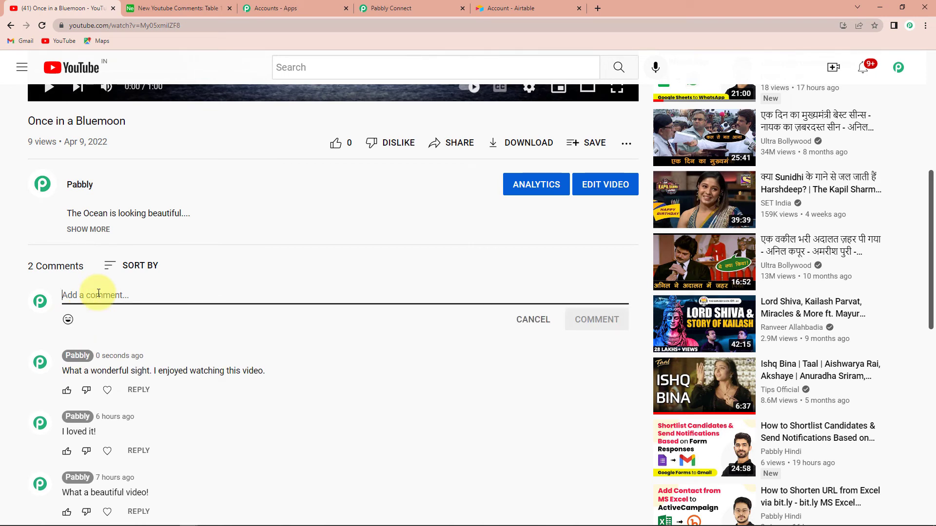
pyautogui.write('Please ')
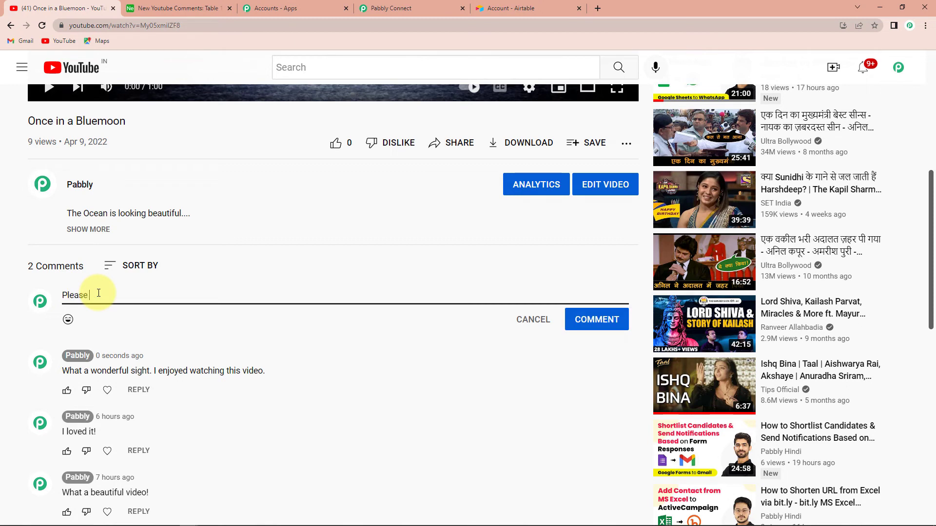
pyautogui.write('share more videos like this. ')
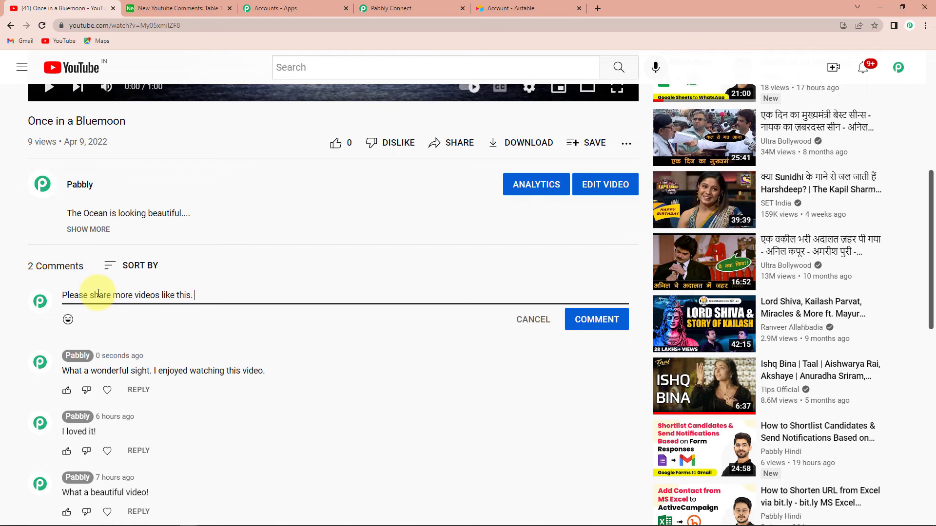
pyautogui.write('This was great.')
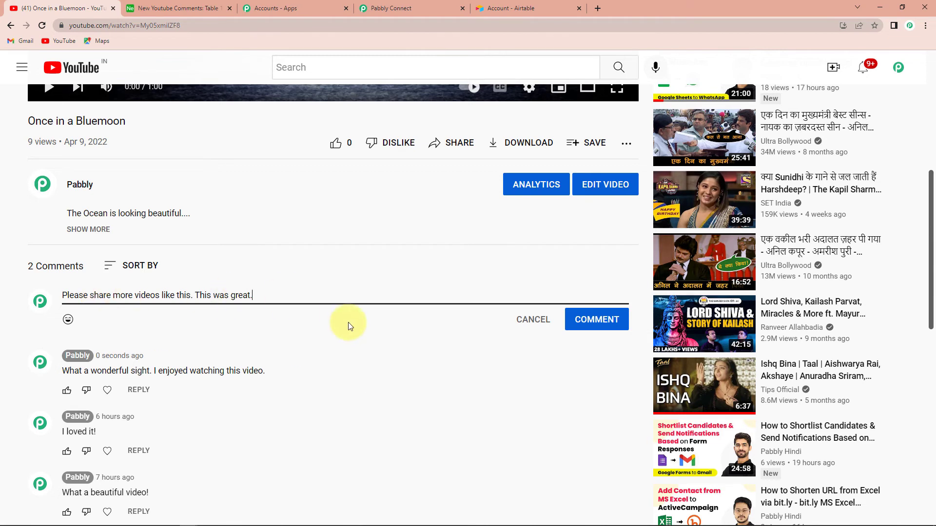
pyautogui.click(597, 324)
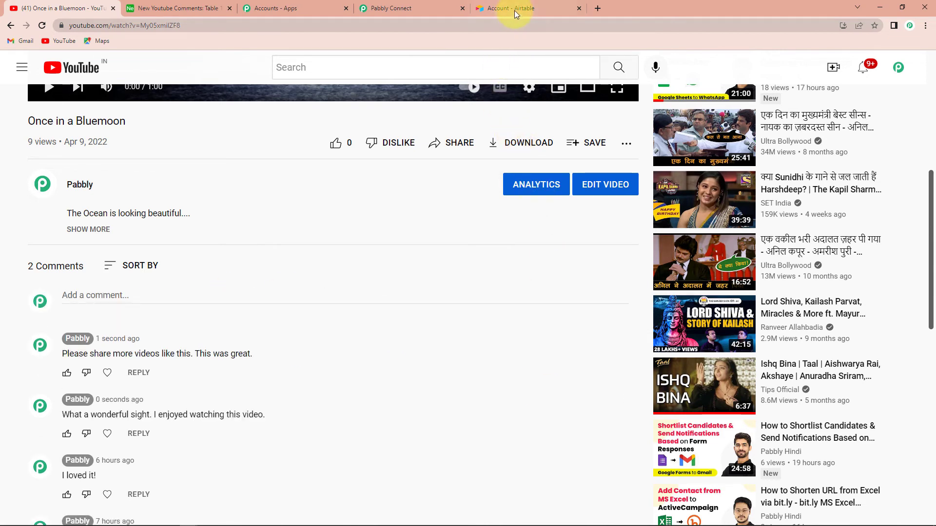
# Reload the Airtable table, review the trigger's polling interval in Pabbly Connect, and return to Airtable to check for the new comment's record.
pyautogui.click(200, 8)
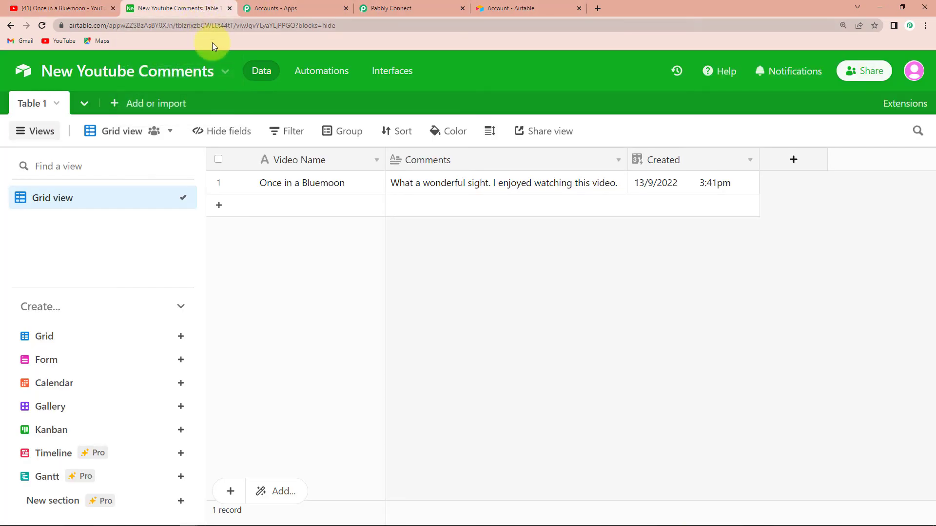
pyautogui.click(42, 25)
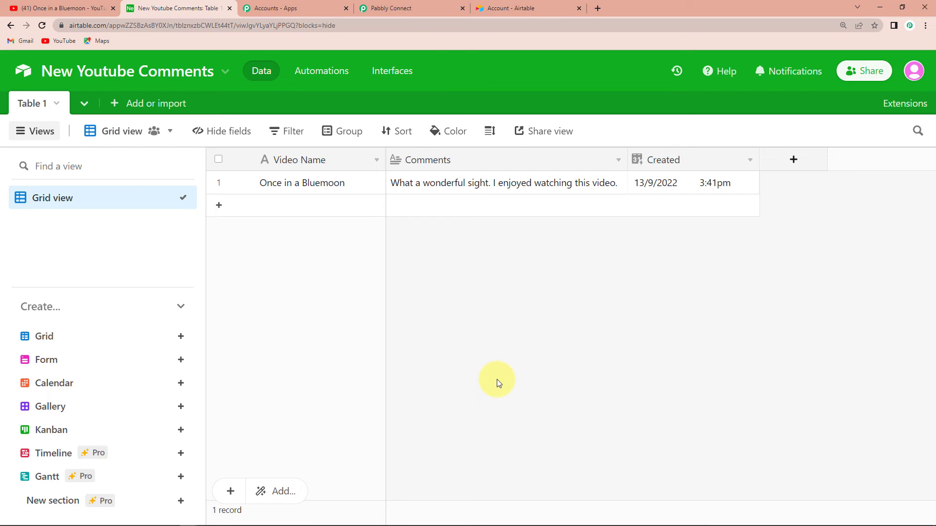
pyautogui.click(417, 6)
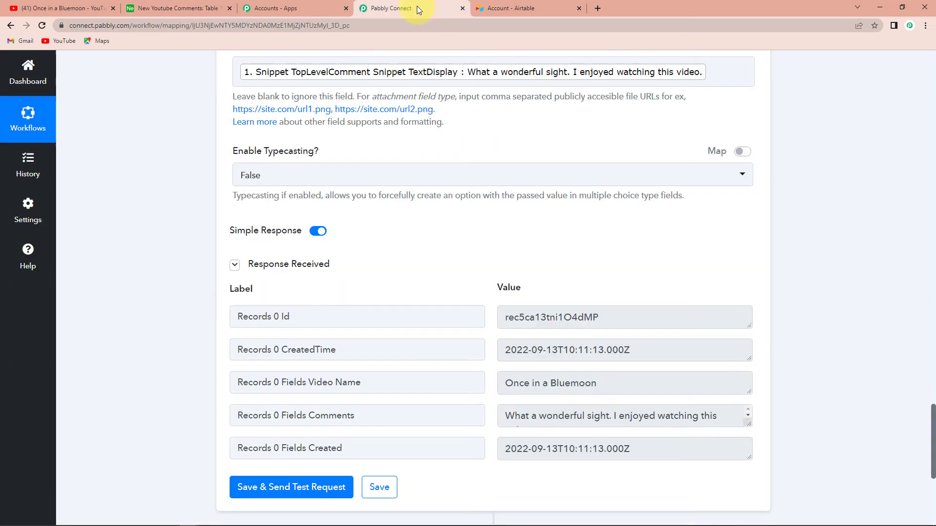
pyautogui.scroll(10, 769, 335)
pyautogui.scroll(15, 769, 335)
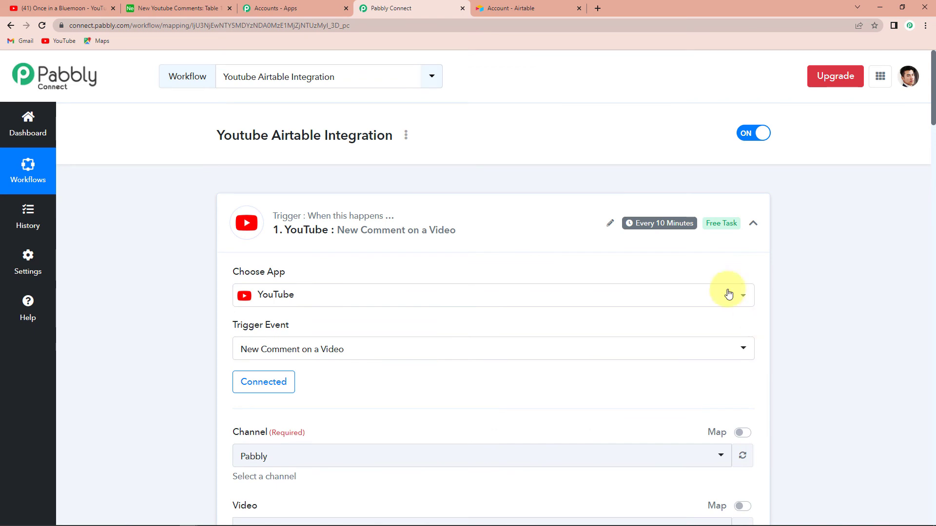
pyautogui.moveTo(666, 229)
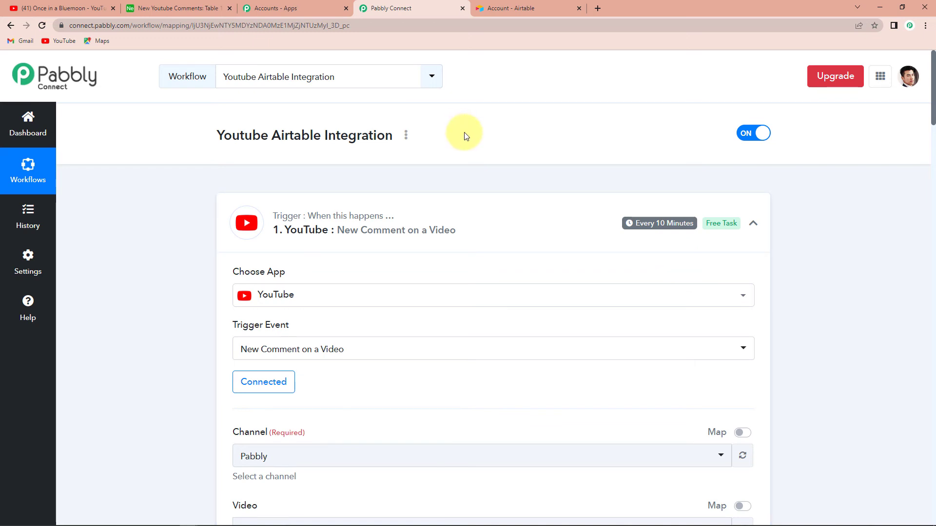
pyautogui.click(186, 8)
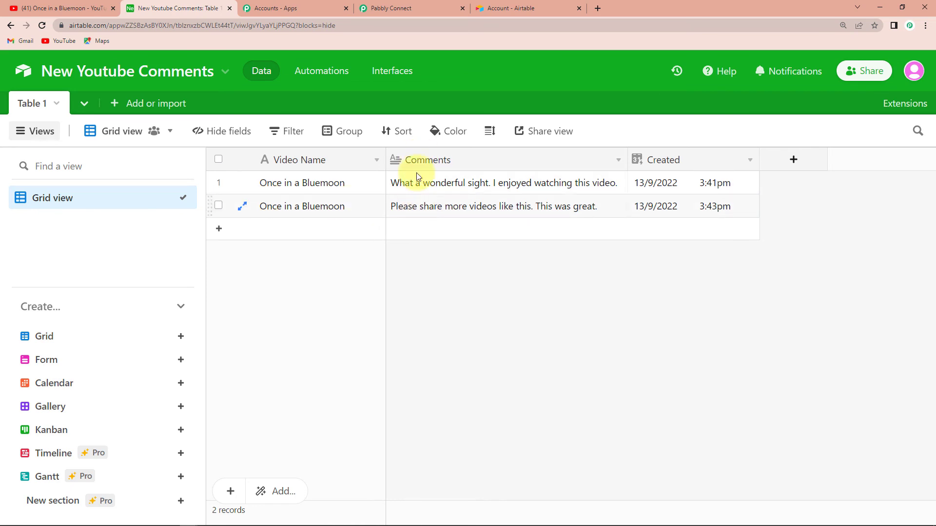
# Return to Pabbly Connect and collapse the New Comment on a Video trigger and the List Video by ID and Create Record actions.
pyautogui.click(413, 11)
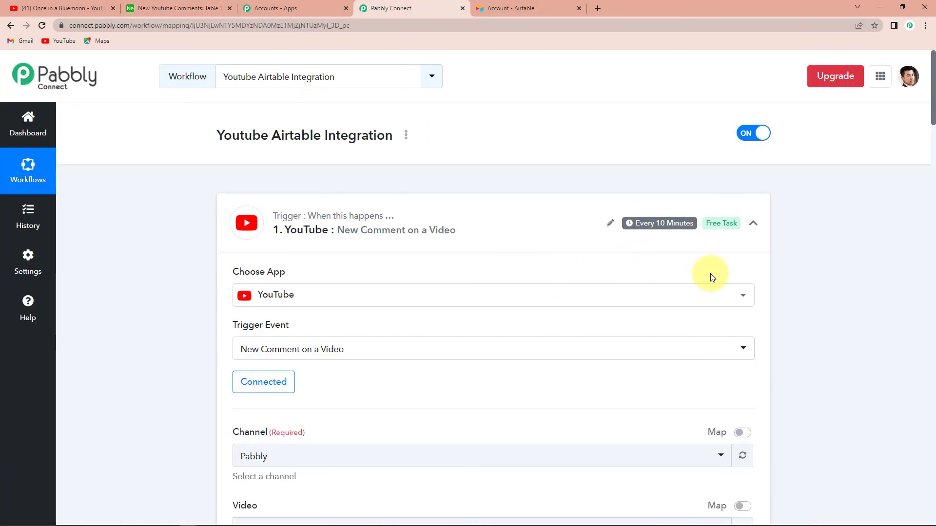
pyautogui.click(754, 224)
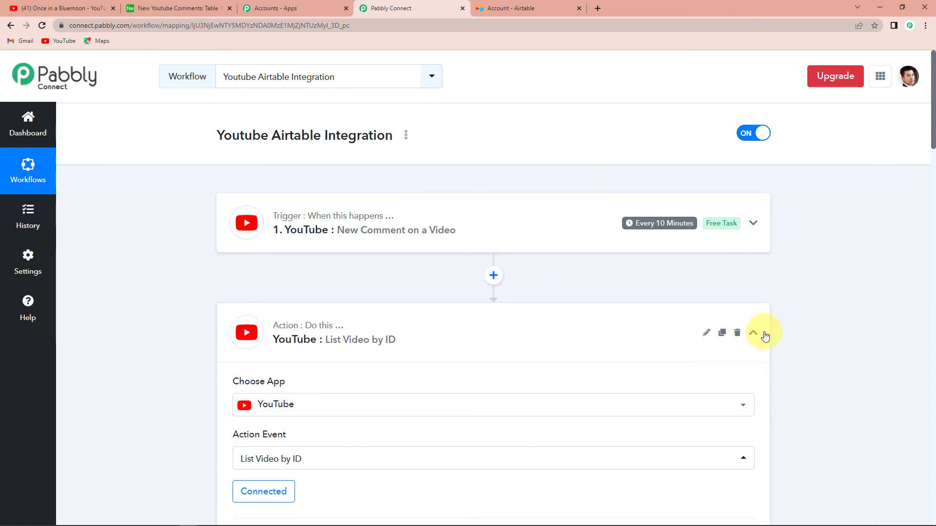
pyautogui.click(754, 334)
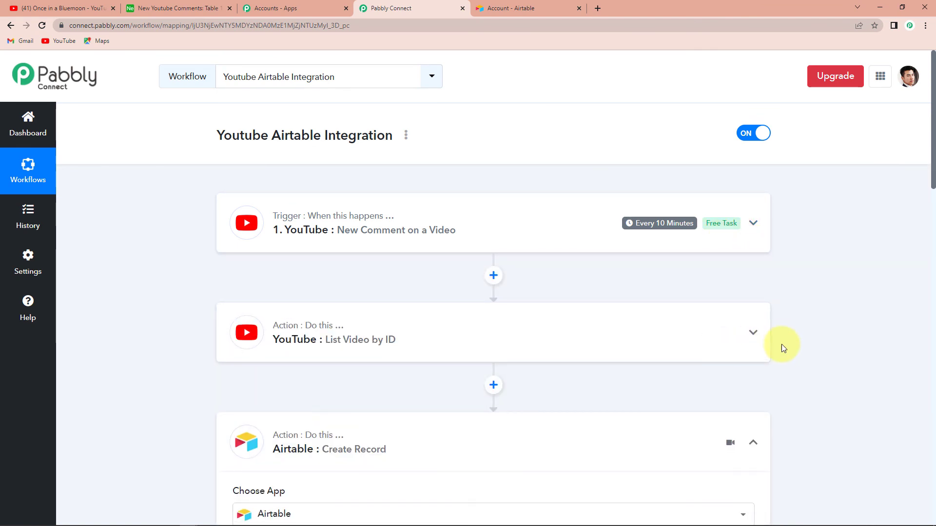
pyautogui.click(753, 444)
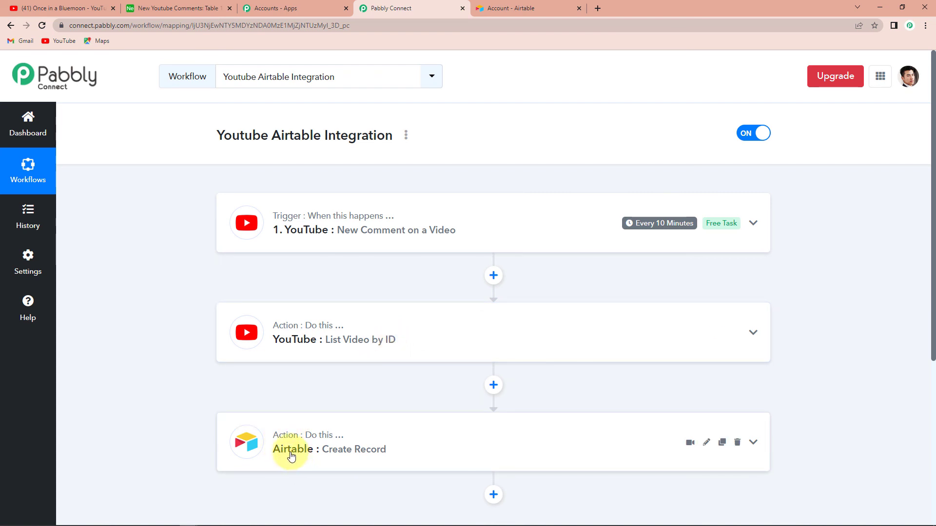
pyautogui.scroll(-2, 282, 456)
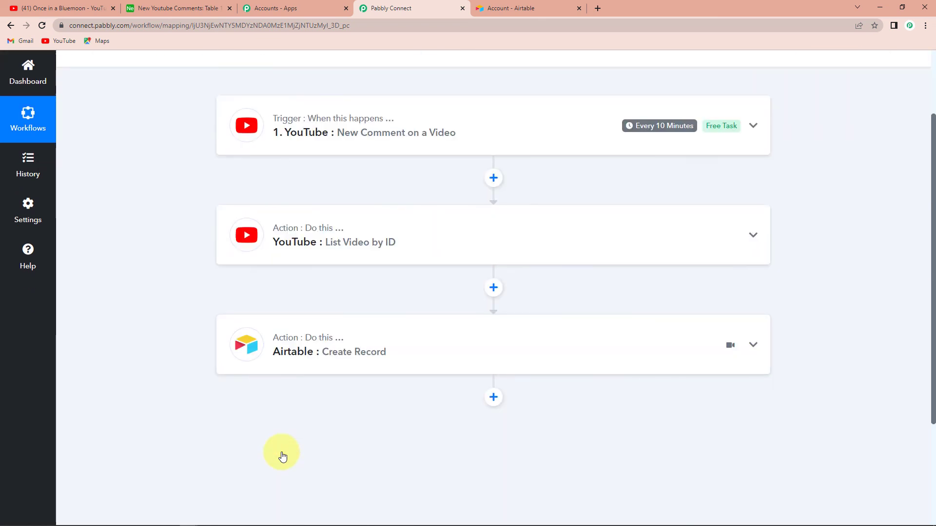